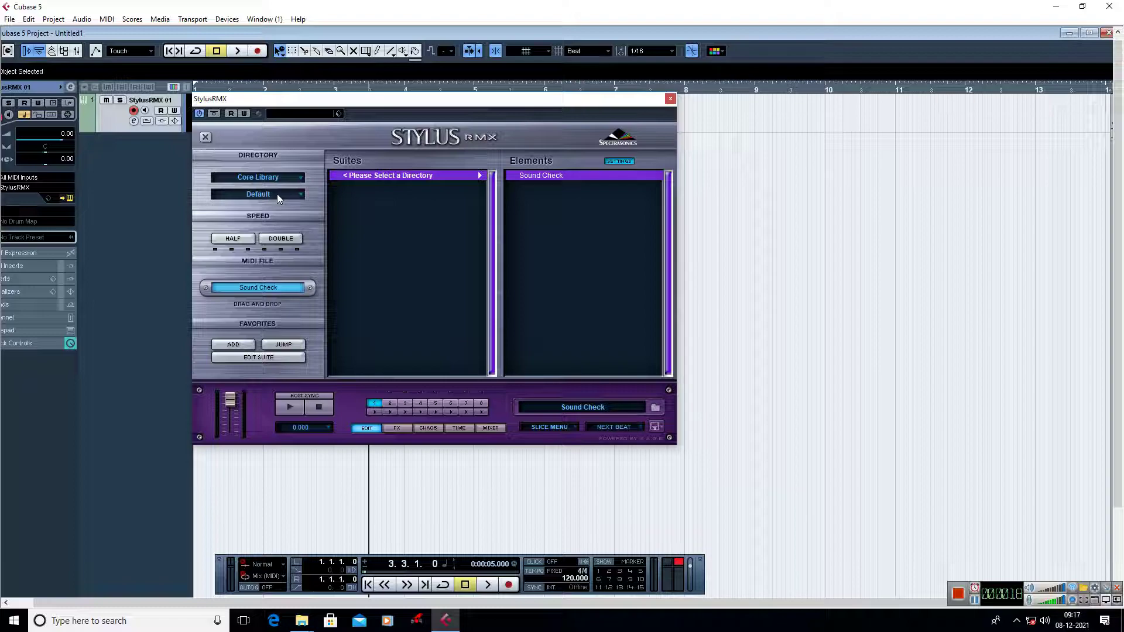
- Browse the Core Library's Groove Elements directory and open its Kicks 1 suite
click(248, 177)
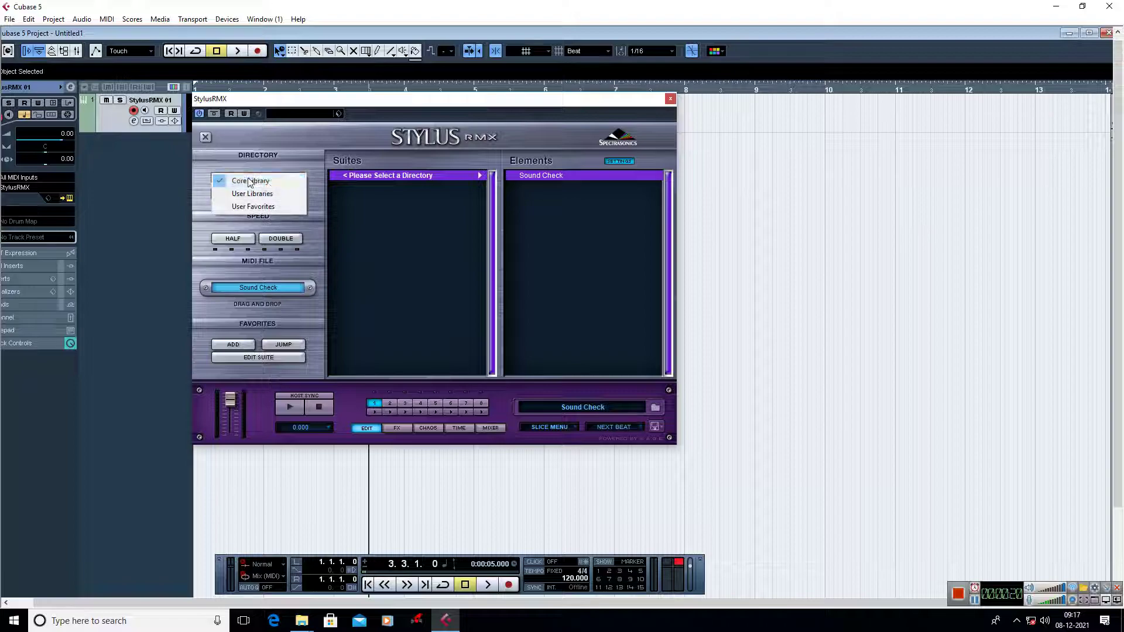
click(257, 195)
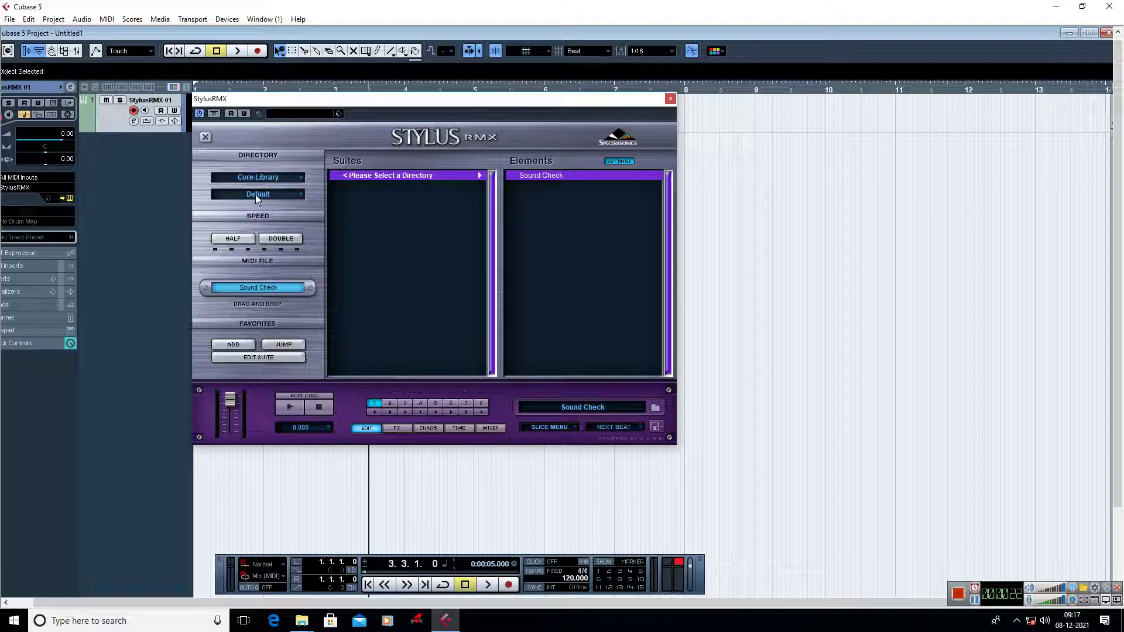
click(256, 195)
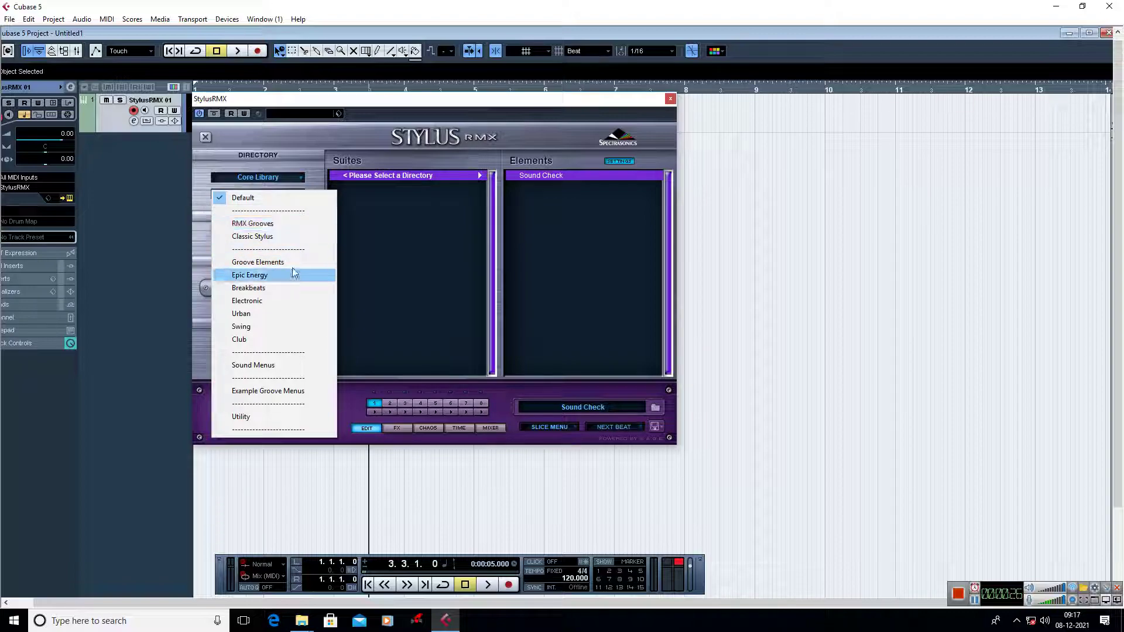
click(255, 263)
click(359, 250)
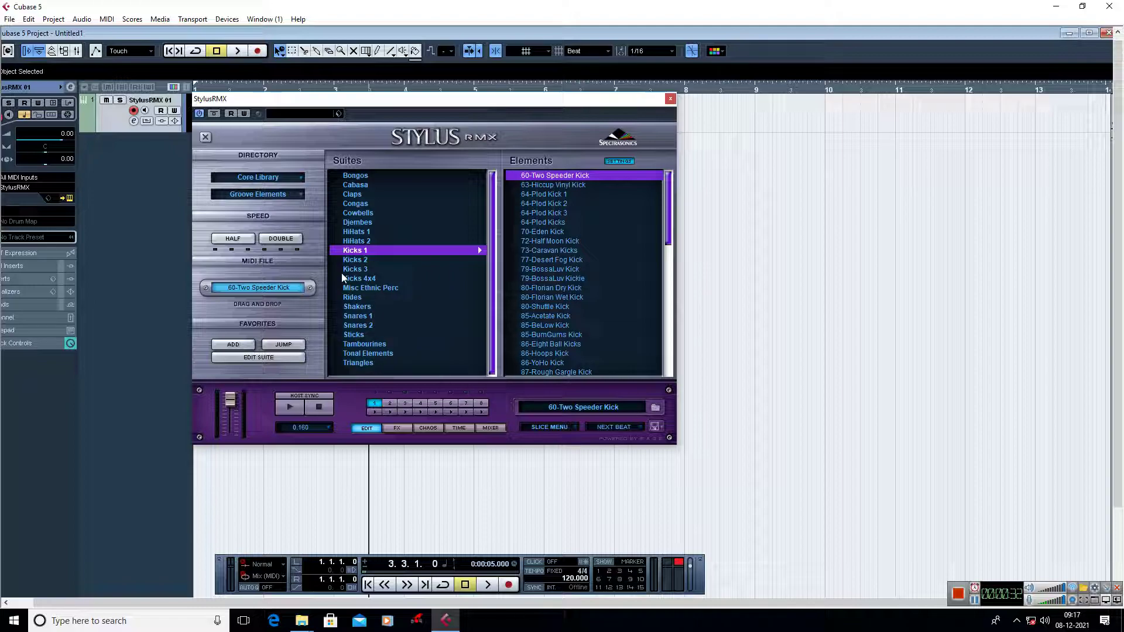
- Switch the sound directory to User Libraries and load the Dhol Dholak Tabala library
click(259, 178)
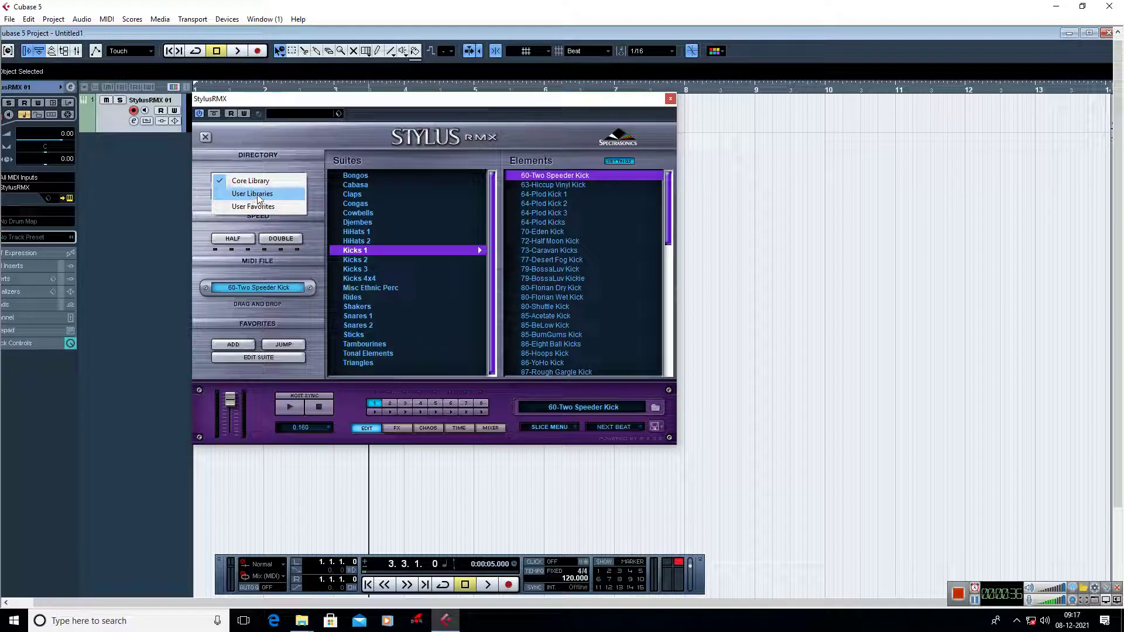
click(254, 195)
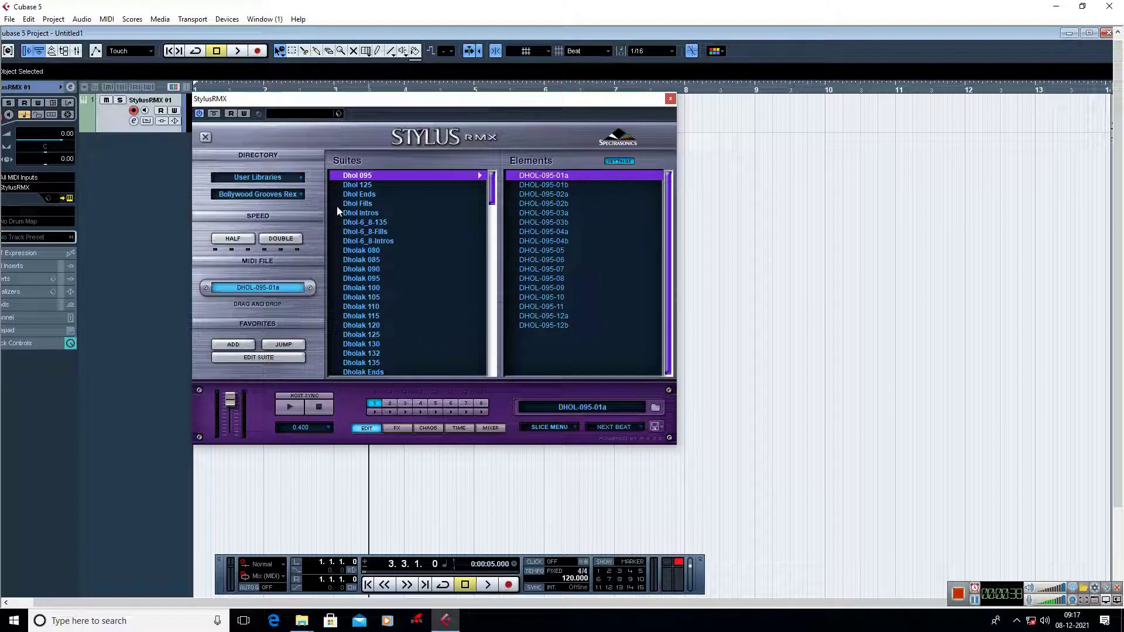
click(262, 198)
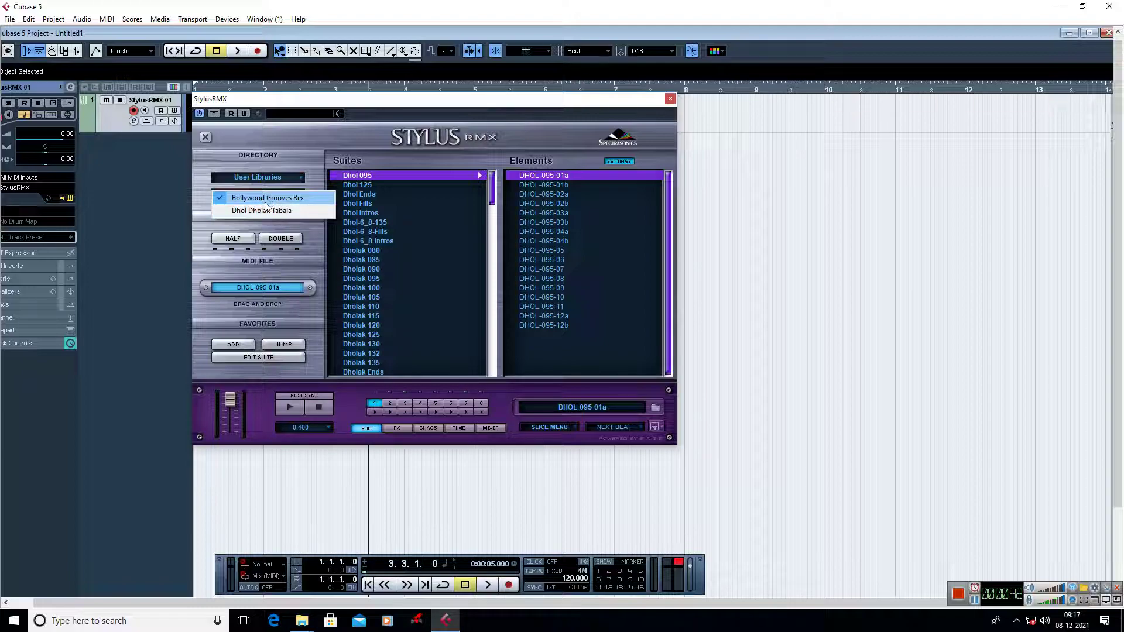
click(244, 201)
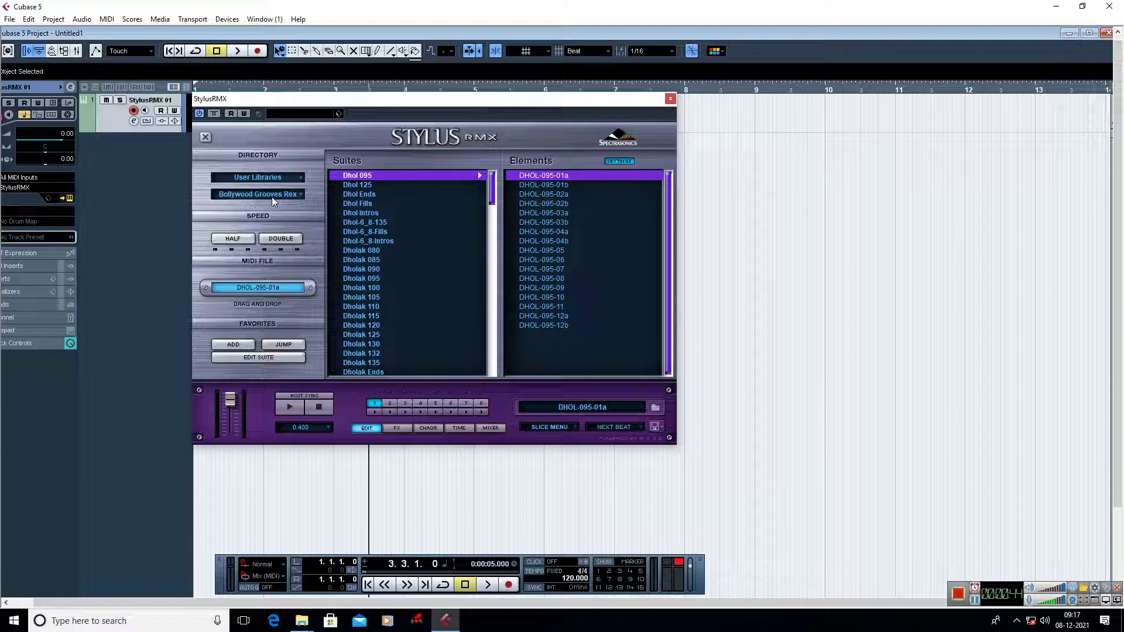
click(257, 198)
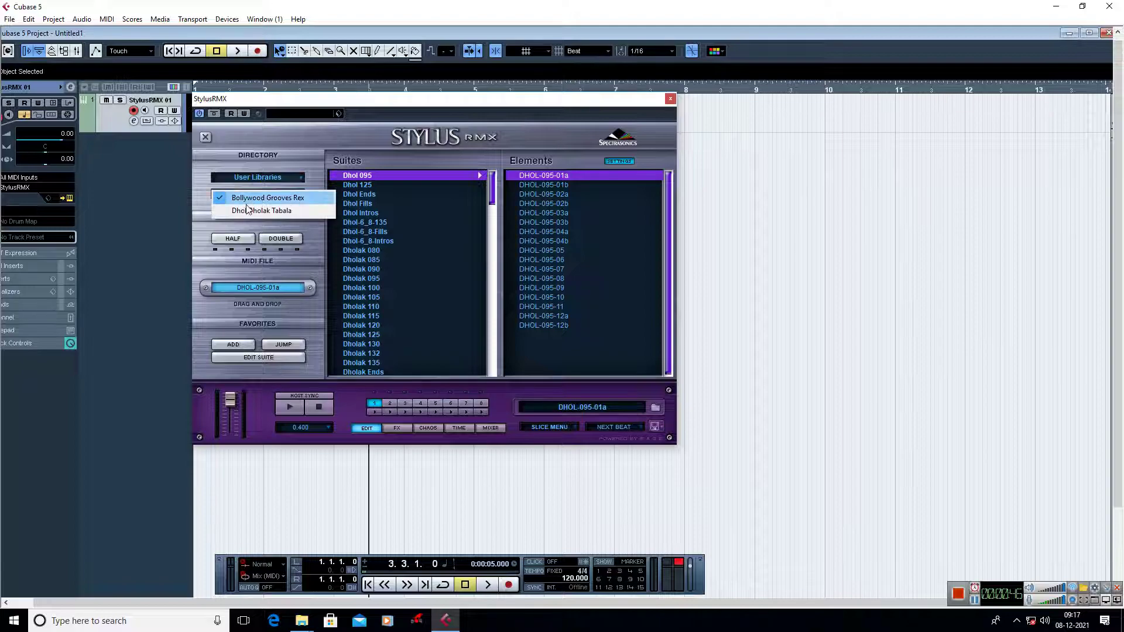
click(267, 211)
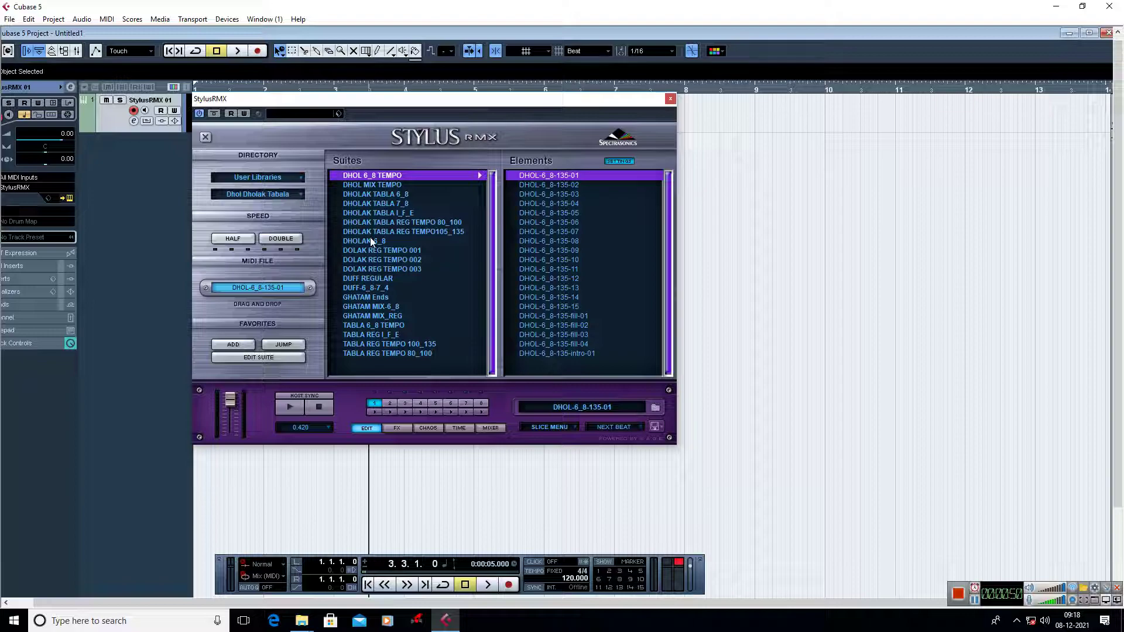
- Open the DHOLAK-6_8 suite and audition the elements DHOLAK-6_8-080-04 and DHOLAK-6_8-083-05
click(373, 242)
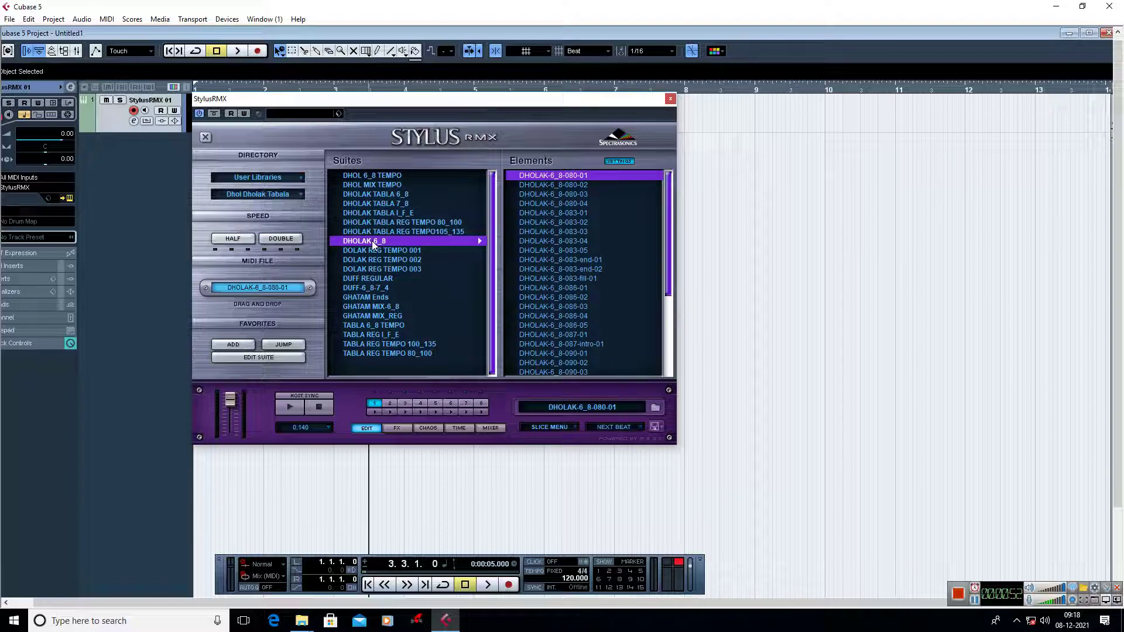
click(553, 207)
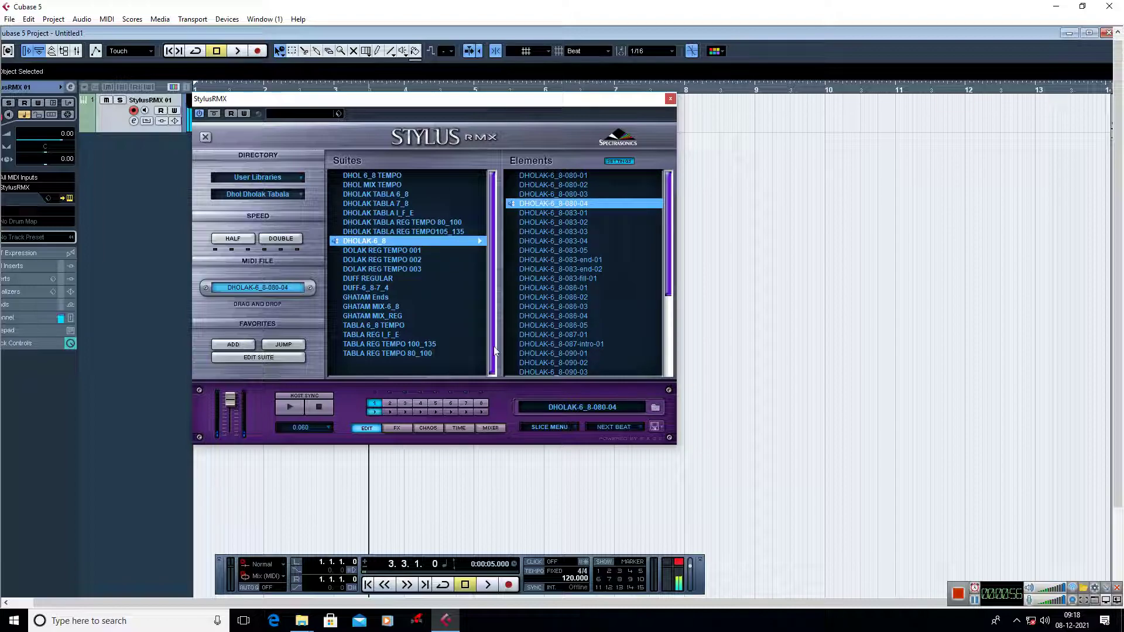
click(562, 251)
- Open the DOLAK REG TEMPO 001 suite, audition the DHOLAK-080-02 element and stop playback
click(388, 251)
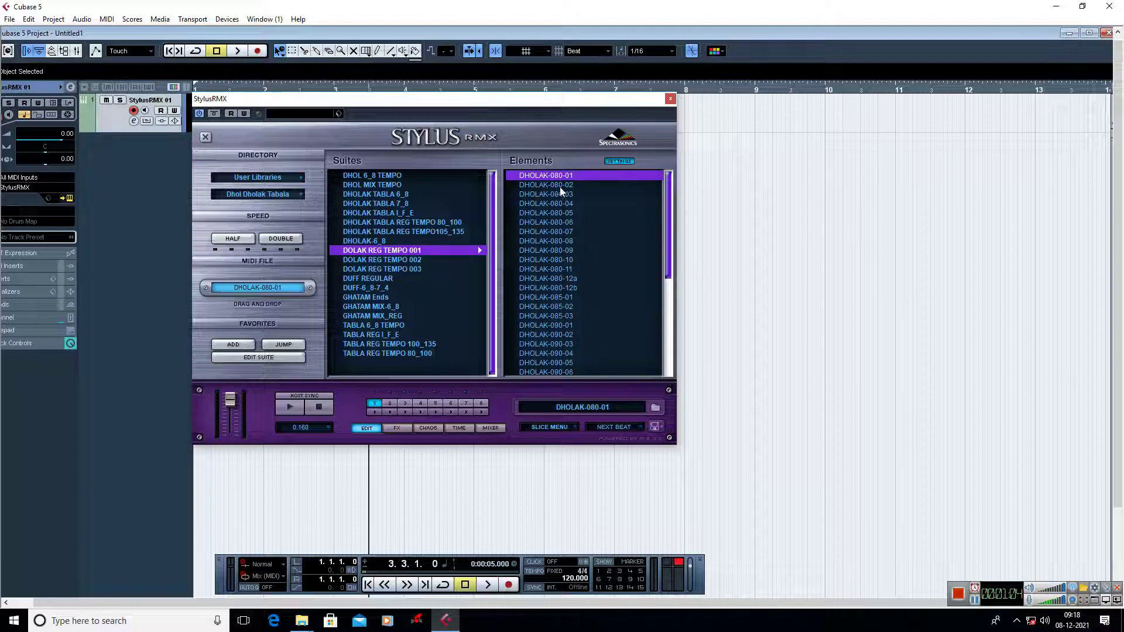
click(555, 187)
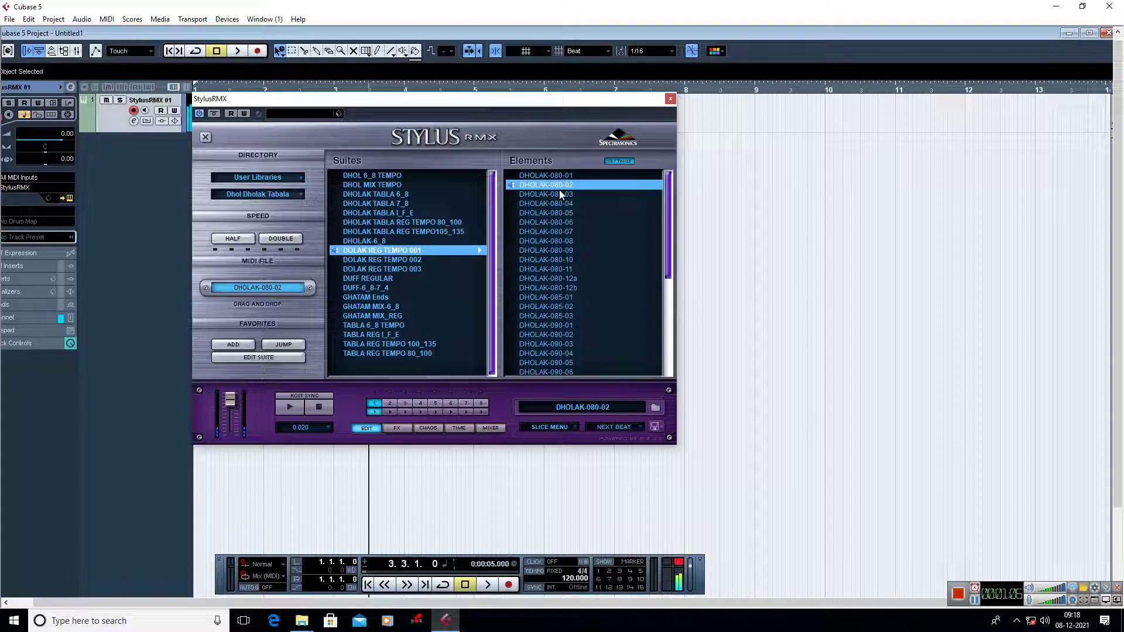
click(320, 407)
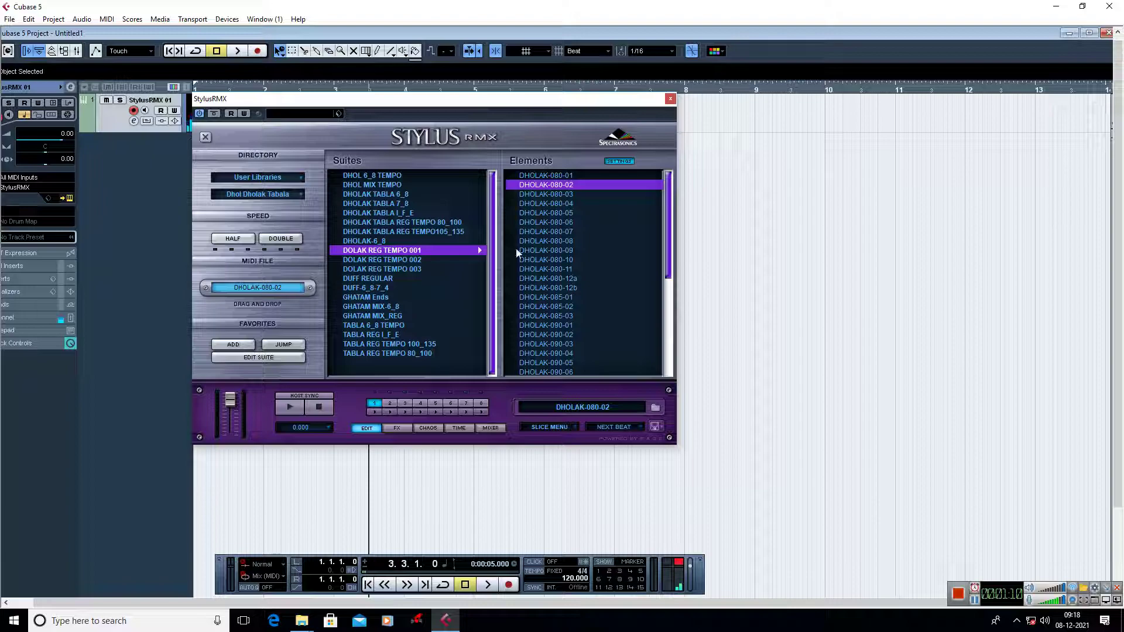
- Set the project tempo to 80 and audition the DHOLAK-080-02 loop at that speed
double_click(567, 580)
text(80)
key(Return)
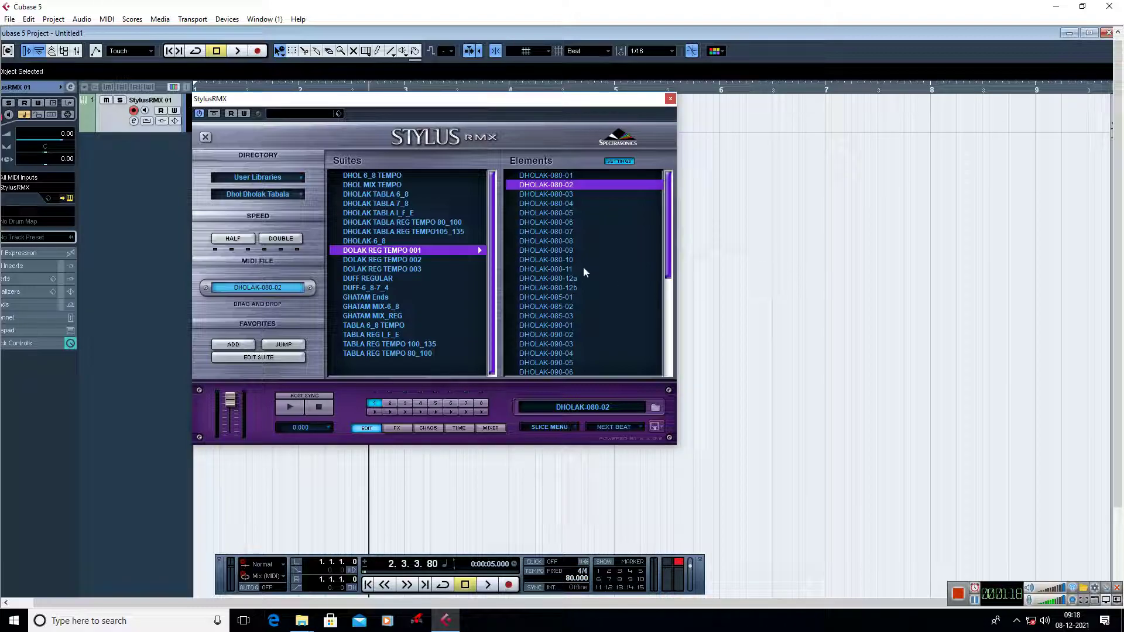
click(553, 185)
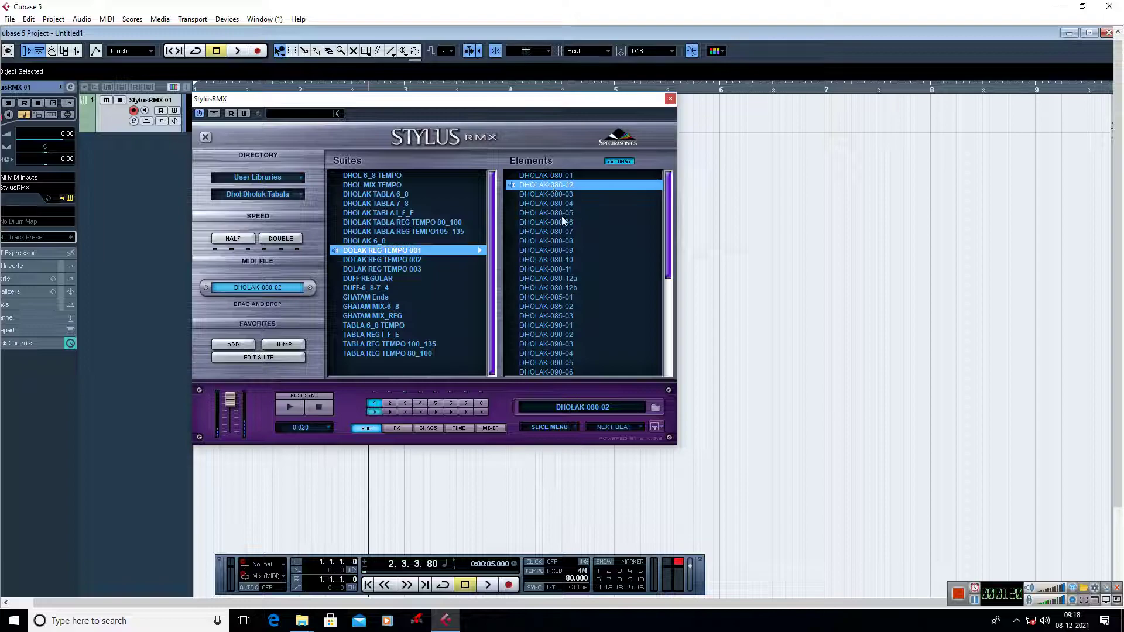
click(322, 410)
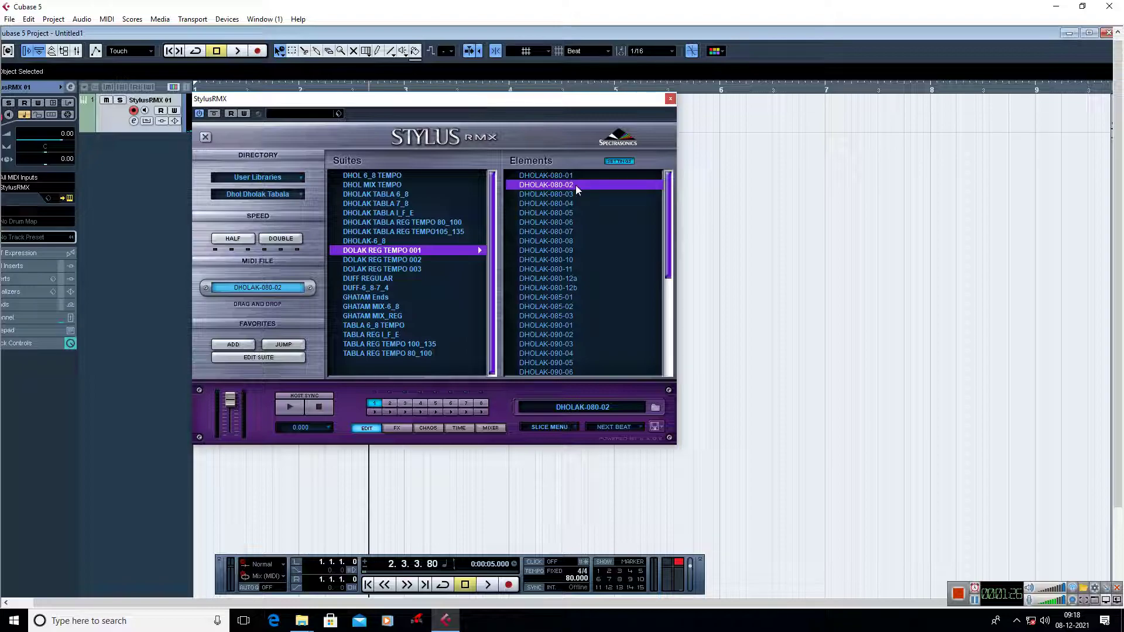
- Set the project tempo to 140 and play the DHOLAK-080-02 loop
double_click(568, 582)
text(1)
key(Return)
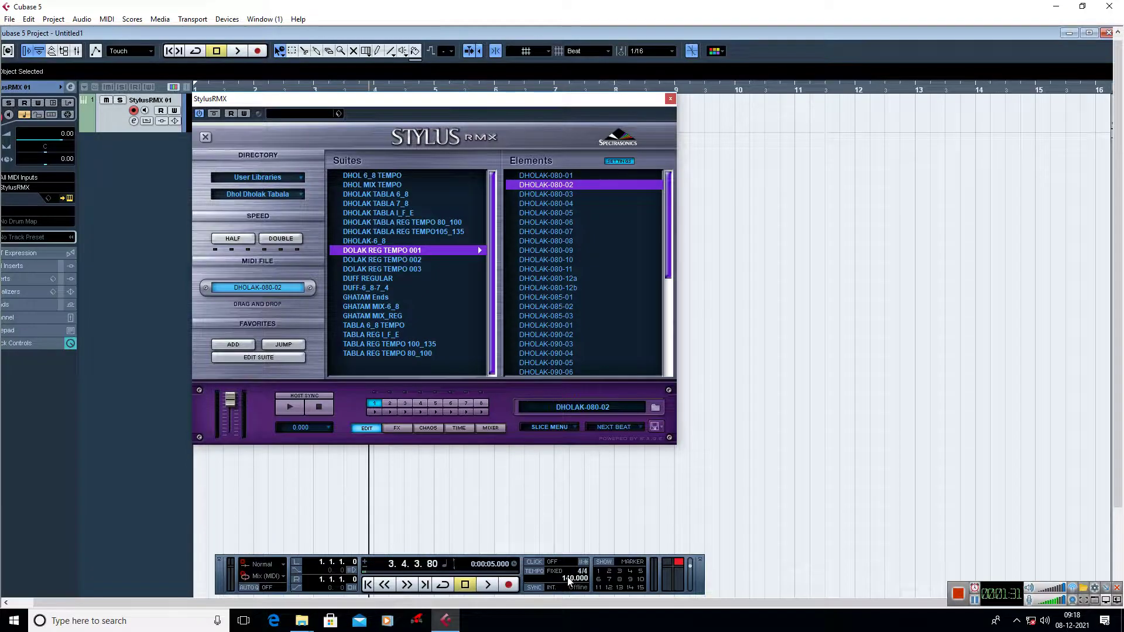
click(545, 188)
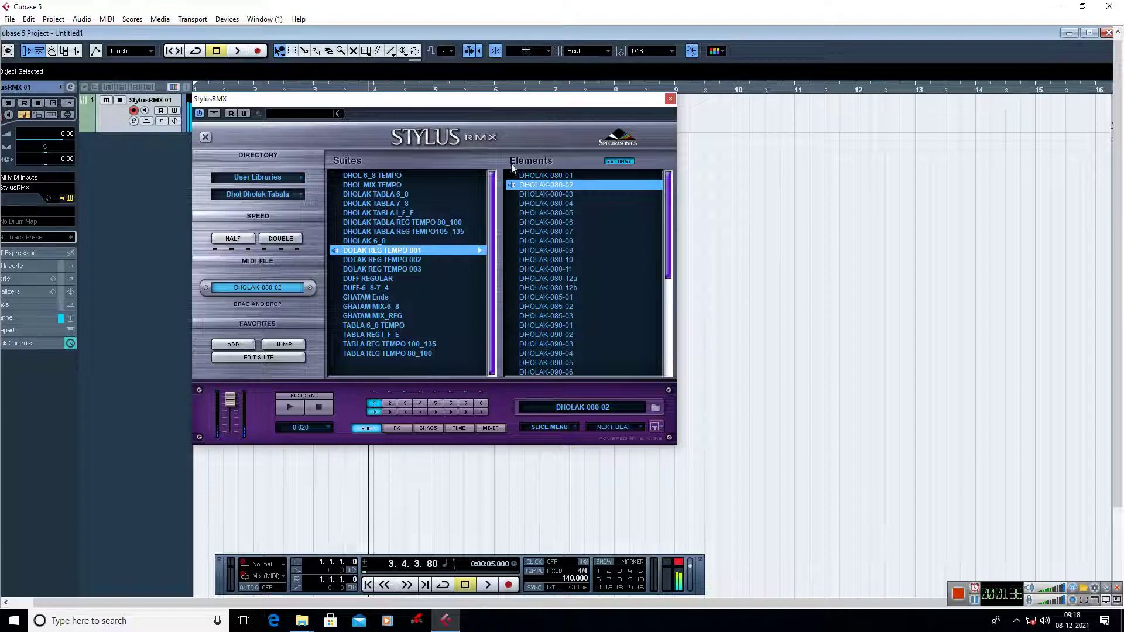
- Audition the DHOLAK-080-11 and DHOLAK-090-01 loops, then stop playback
click(538, 271)
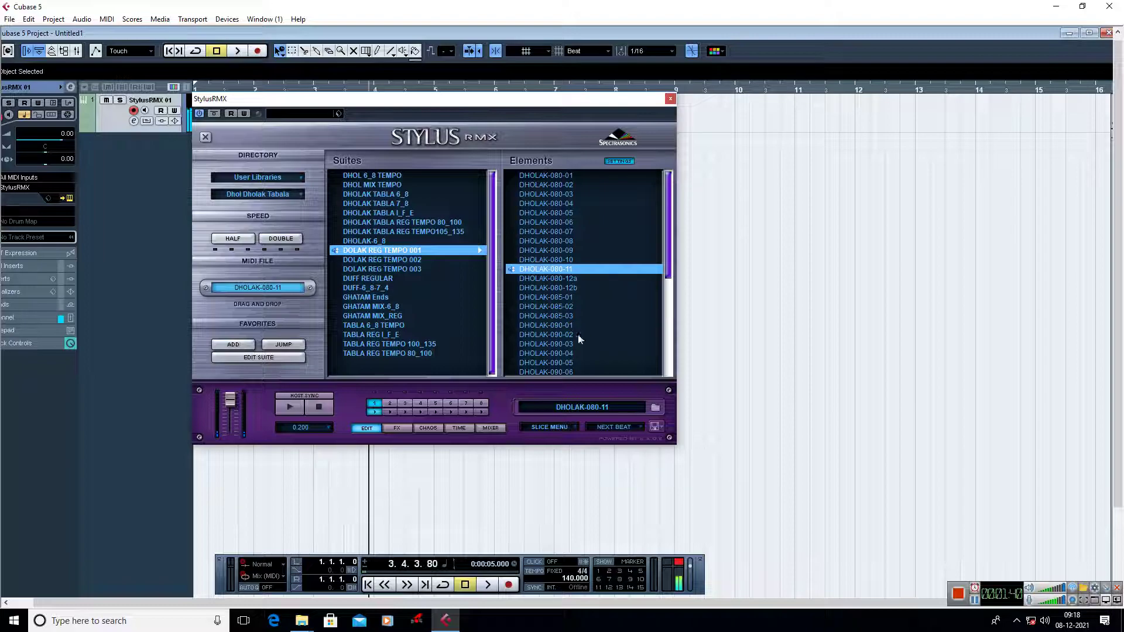
scroll(666, 265, down, 3)
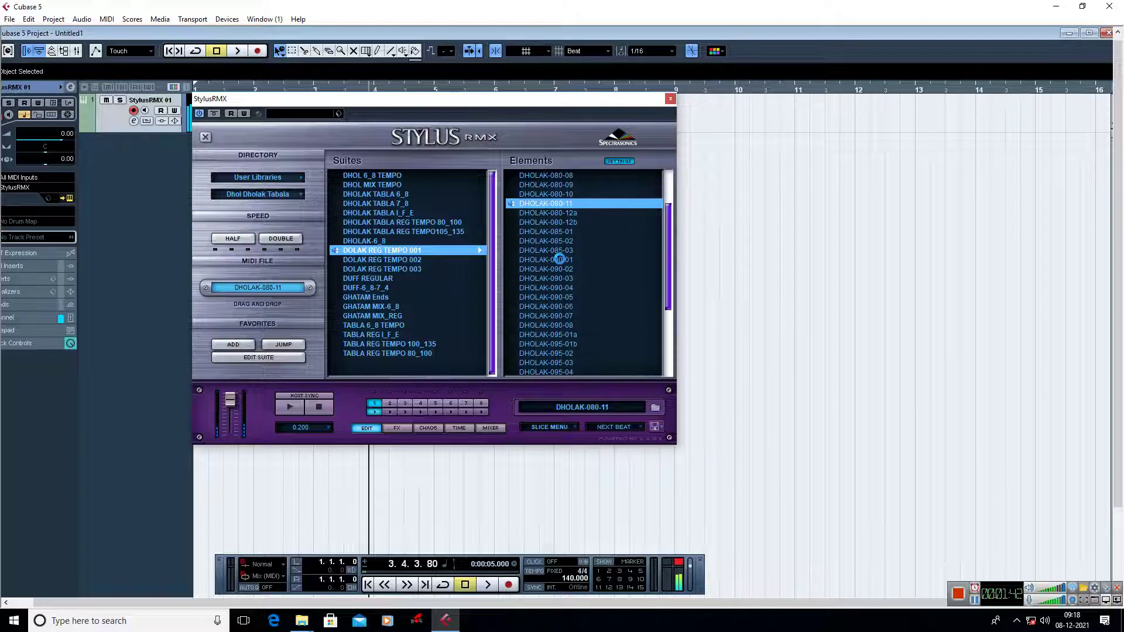
click(557, 259)
scroll(670, 274, down, 3)
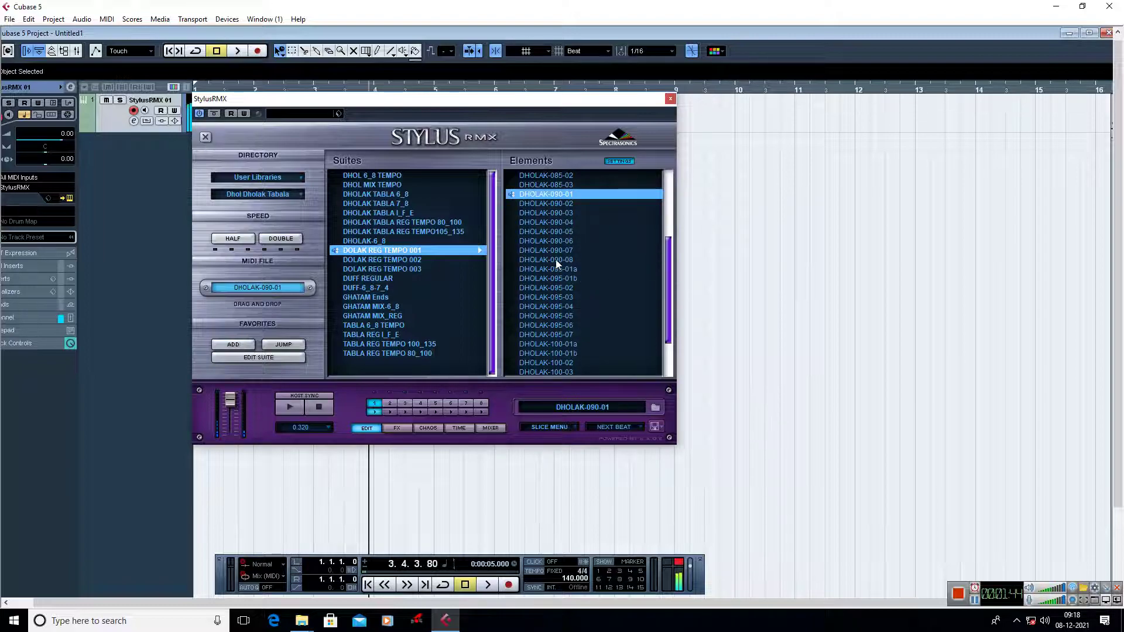
click(317, 408)
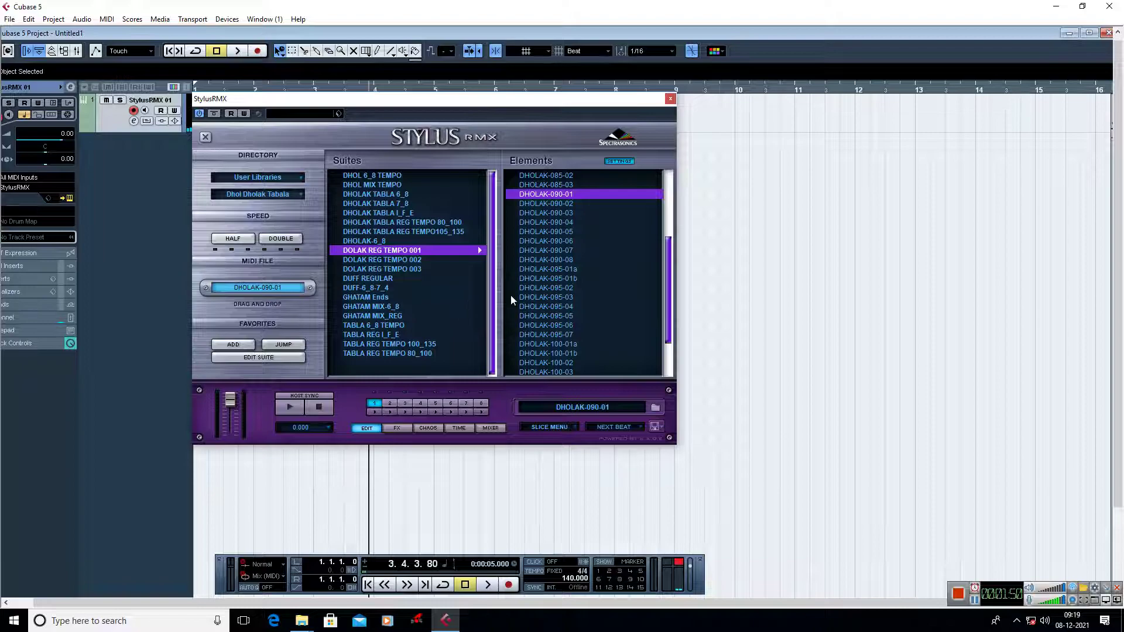
mouse_move(396, 107)
mouse_down()
mouse_move(407, 110)
mouse_move(394, 106)
mouse_up()
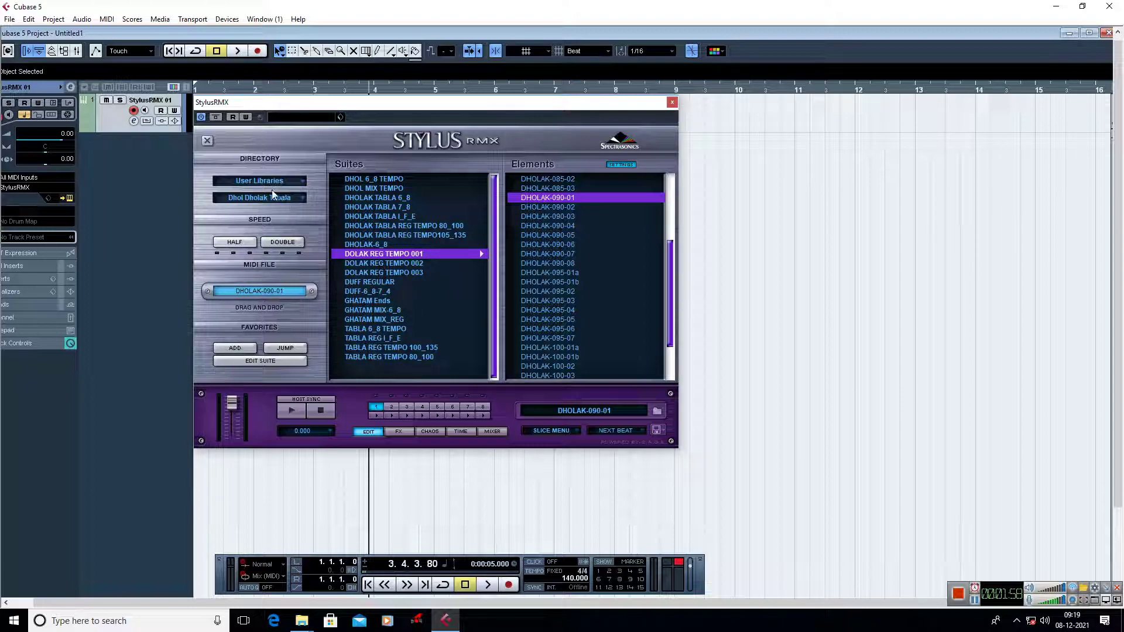
click(251, 199)
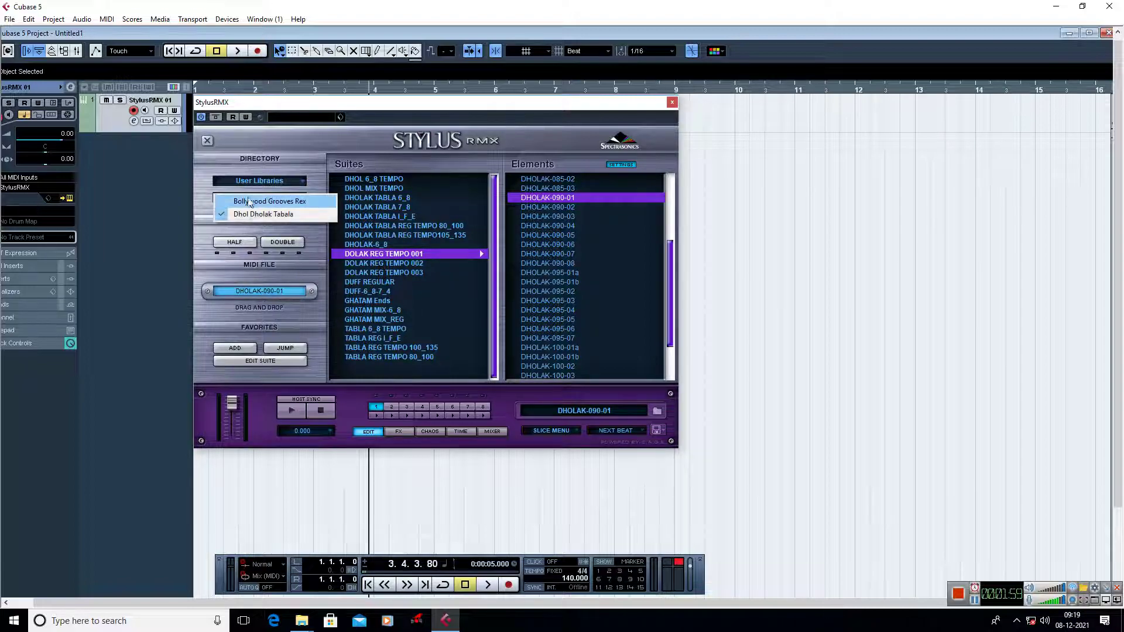
click(269, 229)
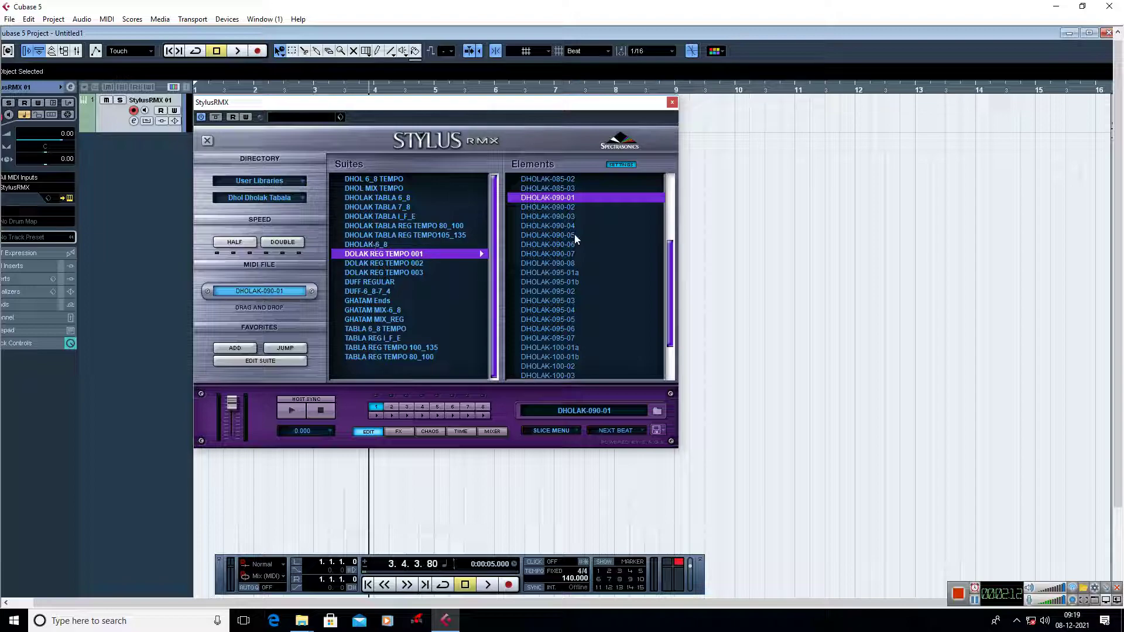
- Audition the DHOLAK-100-05 and DHOLAK-095-06 loops from the same suite and stop playback
drag(670, 301, 670, 330)
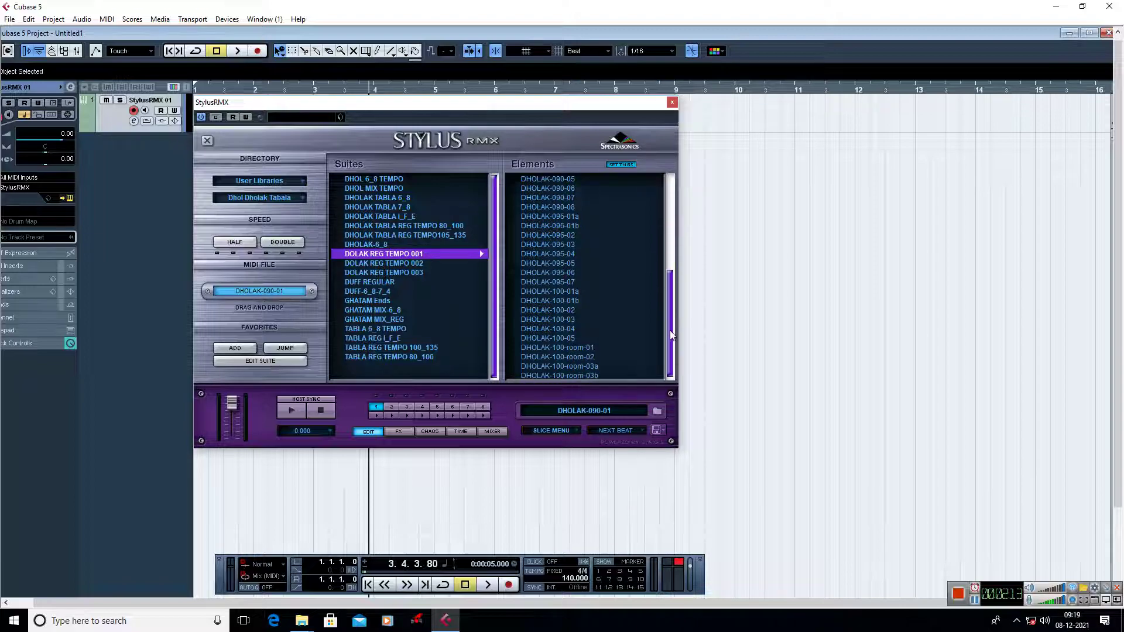
click(554, 340)
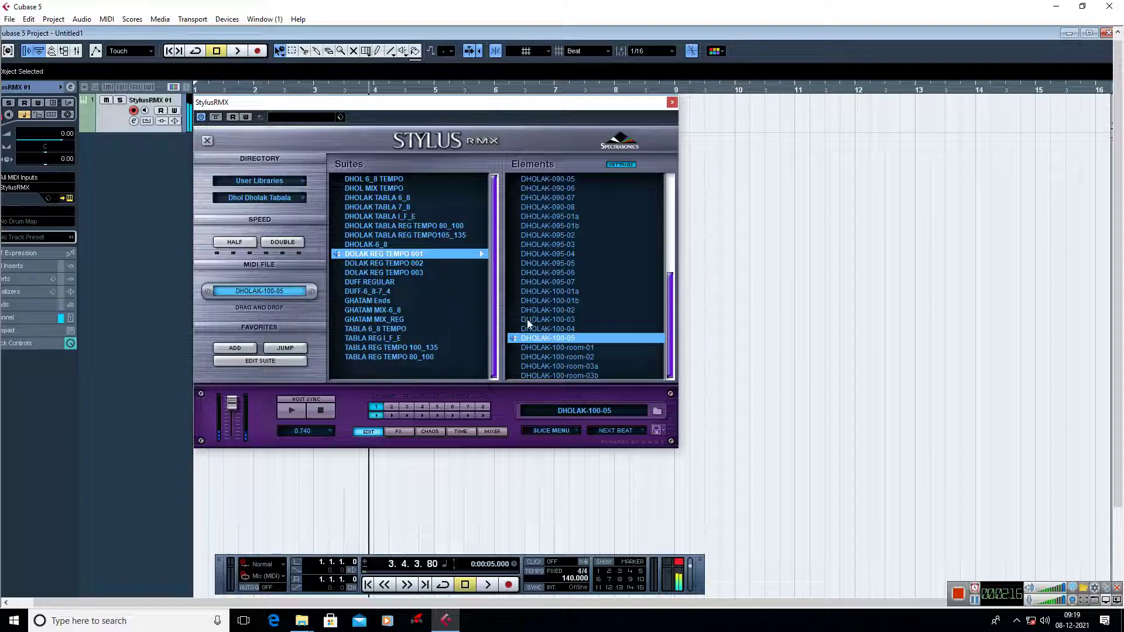
click(549, 273)
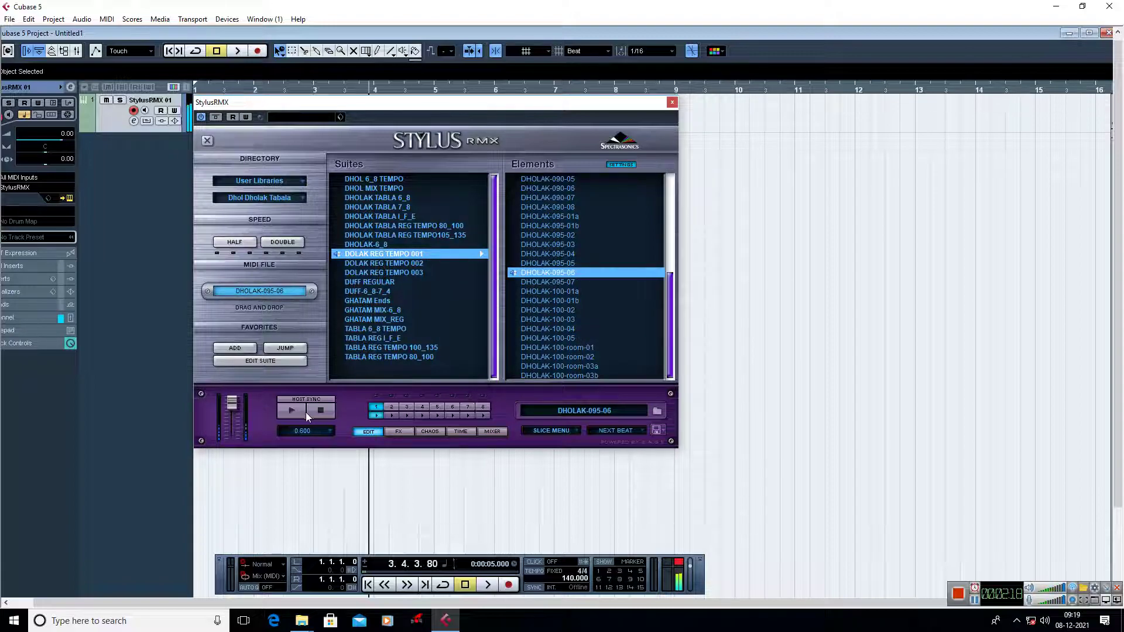
click(321, 411)
- Open the DUFF-6_8-7_4 suite and audition DUFF-6_8-094-02, DUFF-6_8-094-01, DUFF-7_4-125-01 and DUFF-6_8-085-01
click(369, 291)
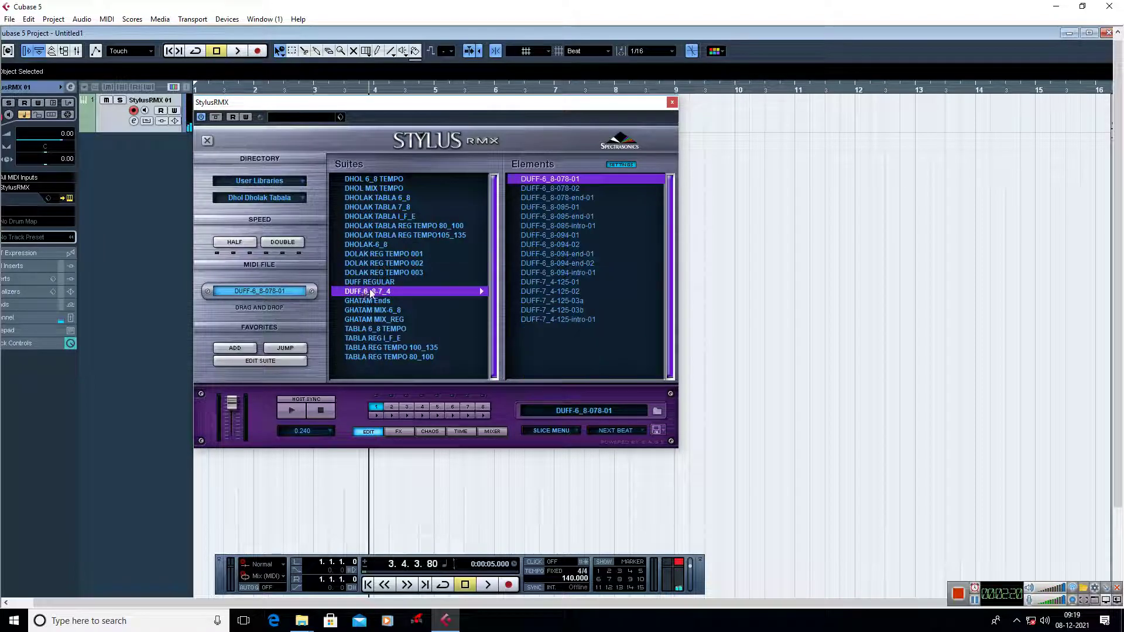
click(554, 242)
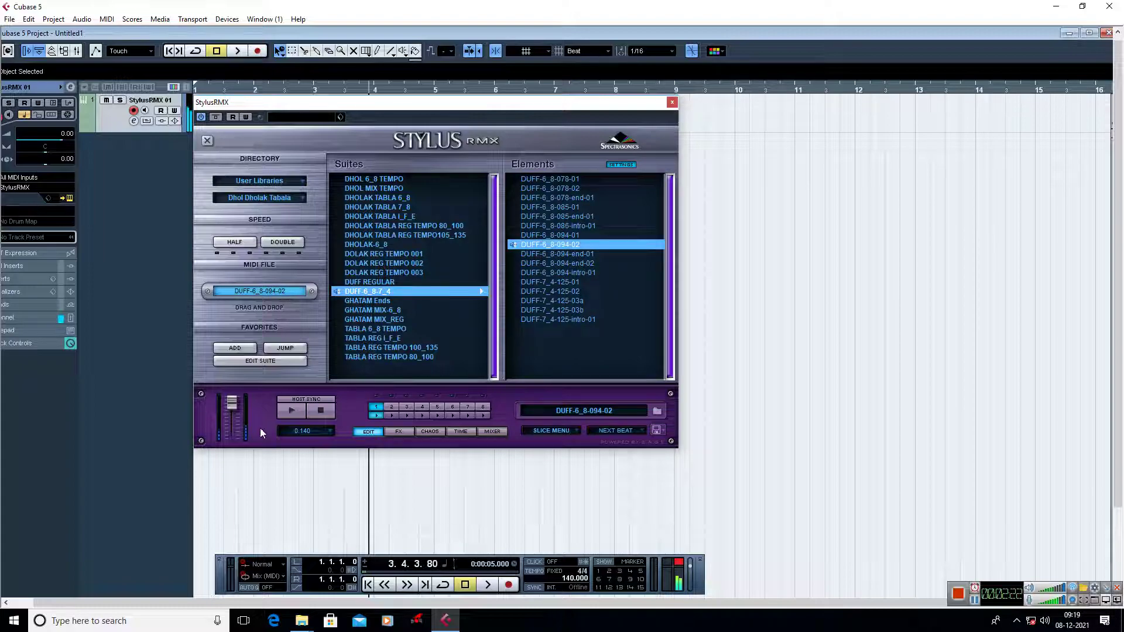
click(548, 237)
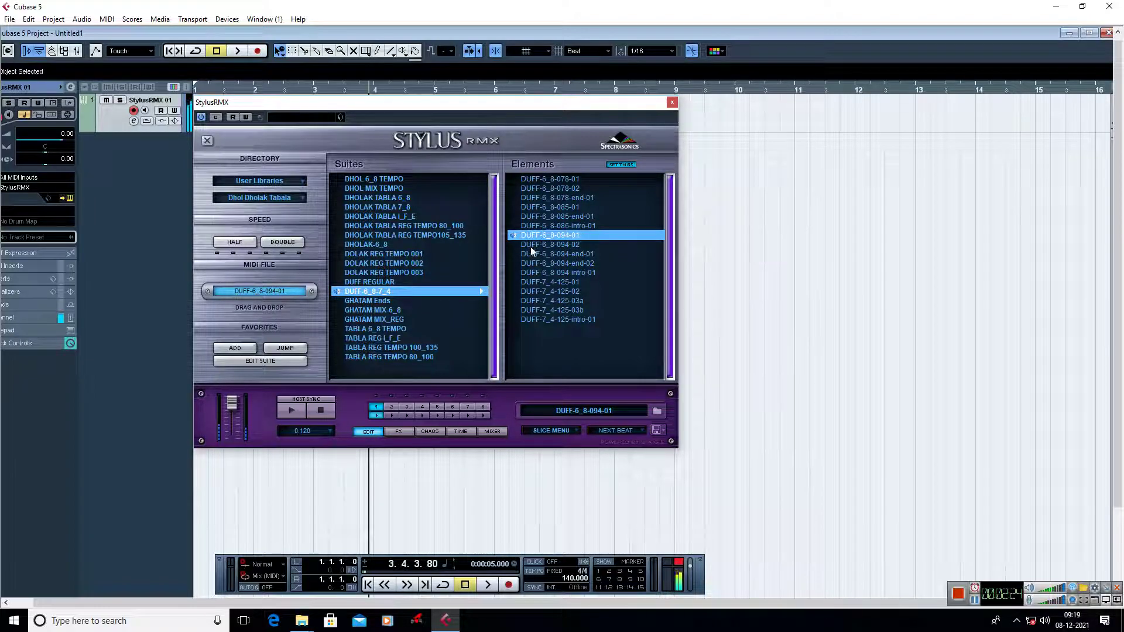
click(537, 284)
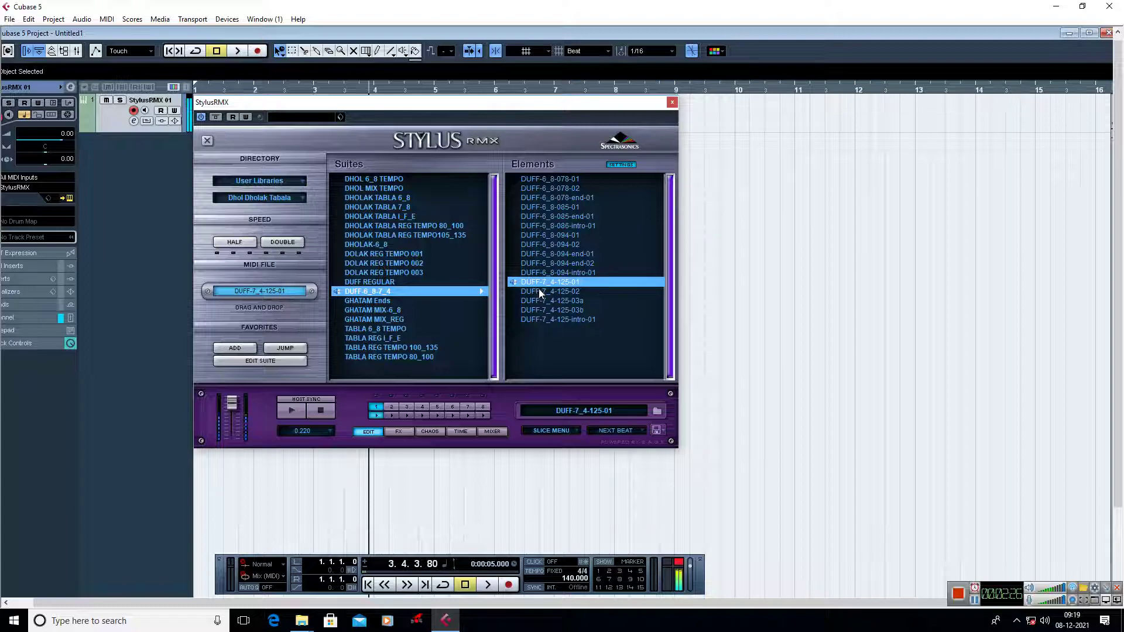
click(554, 208)
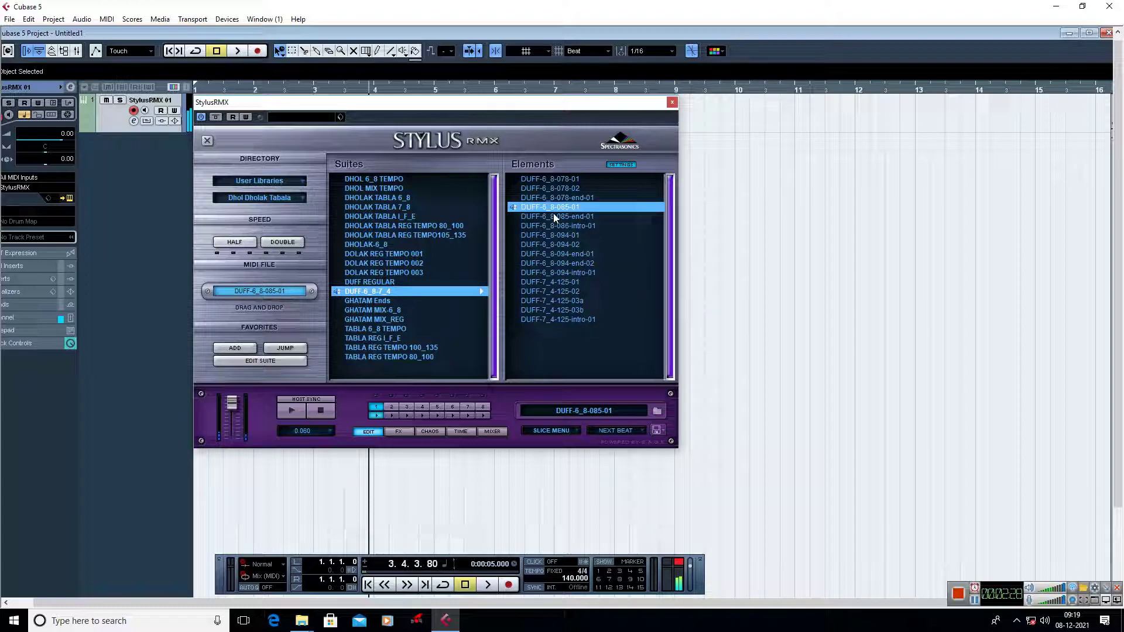
- Audition the DUFF-6_8-078-02 loop, stop playback, and set the project tempo to 78
click(554, 188)
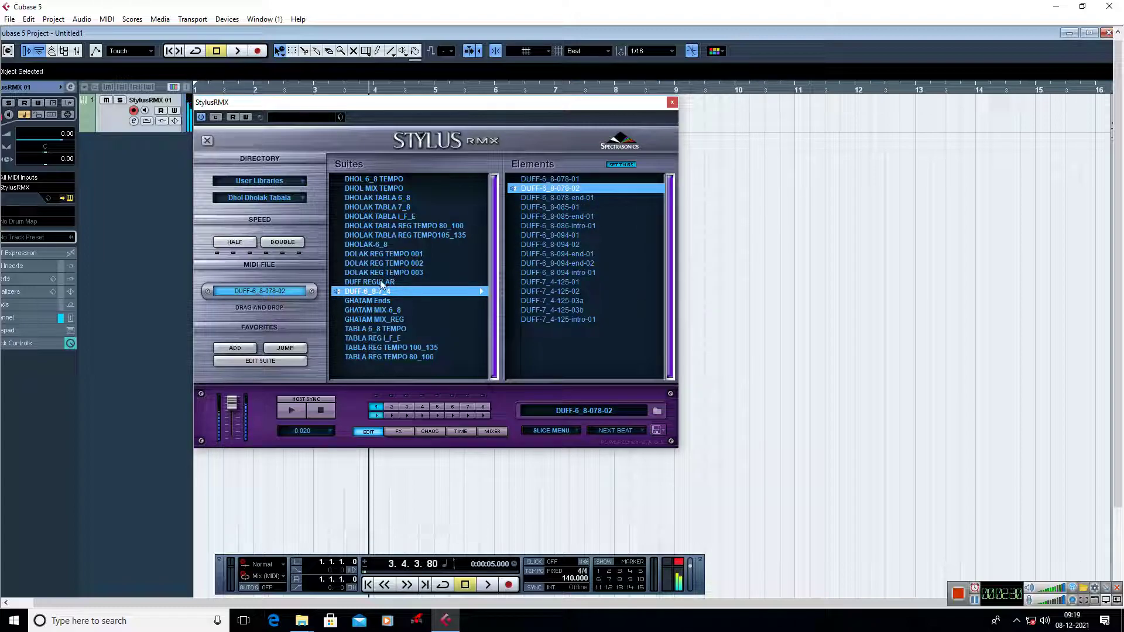
click(321, 410)
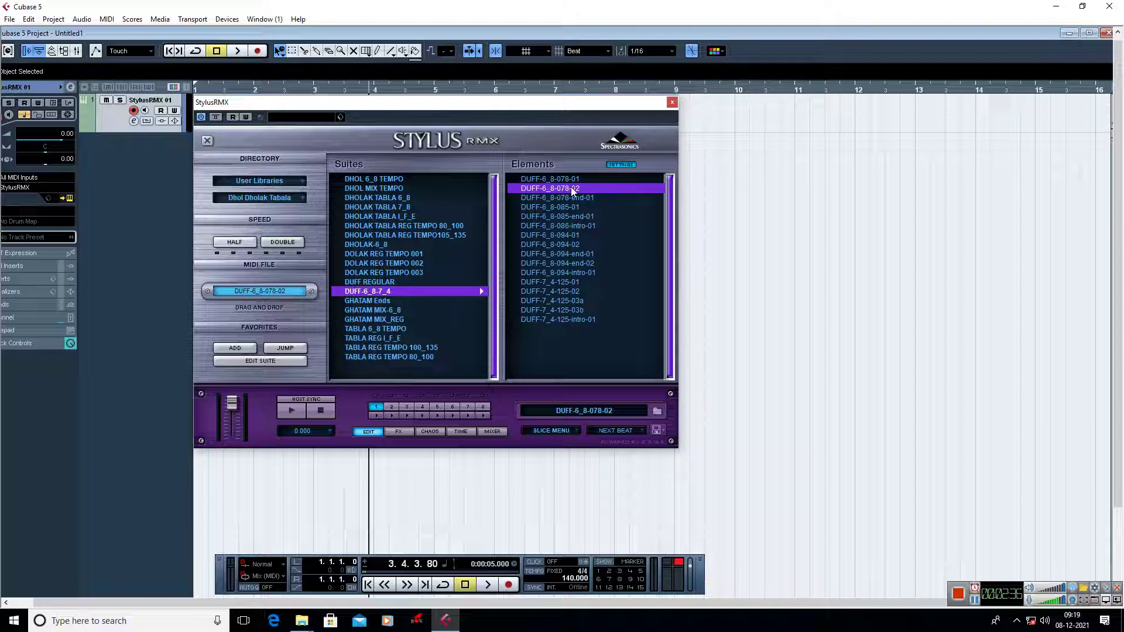
double_click(567, 580)
text(78)
key(Return)
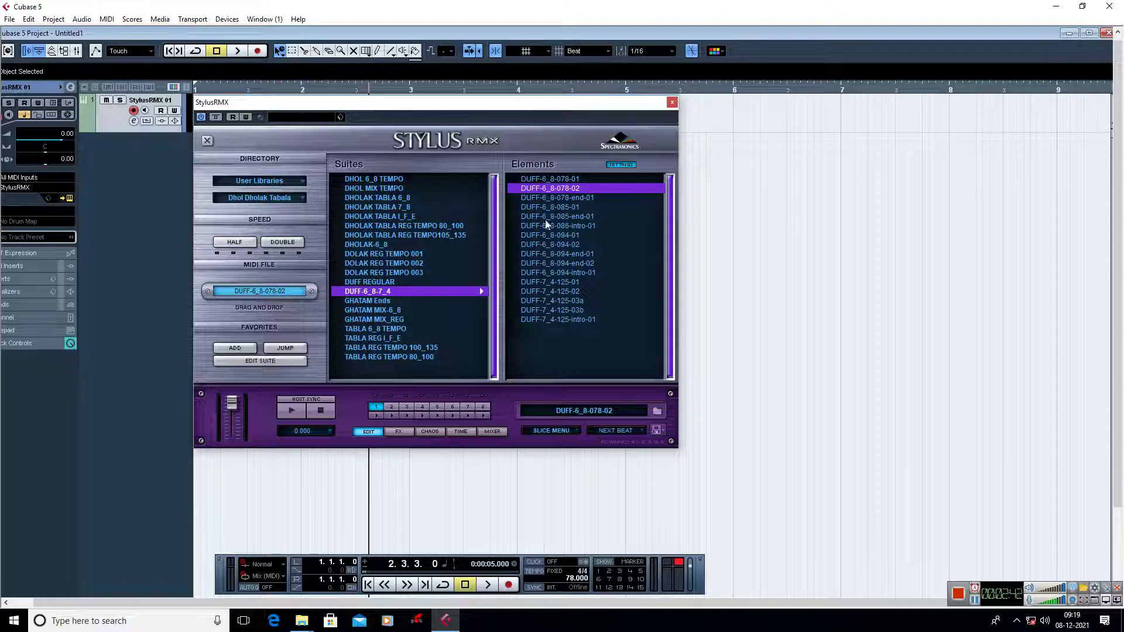
- Audition the DUFF-6_8-078-02 and DUFF-6_8-078-01 loops at the new tempo and stop playback
click(546, 188)
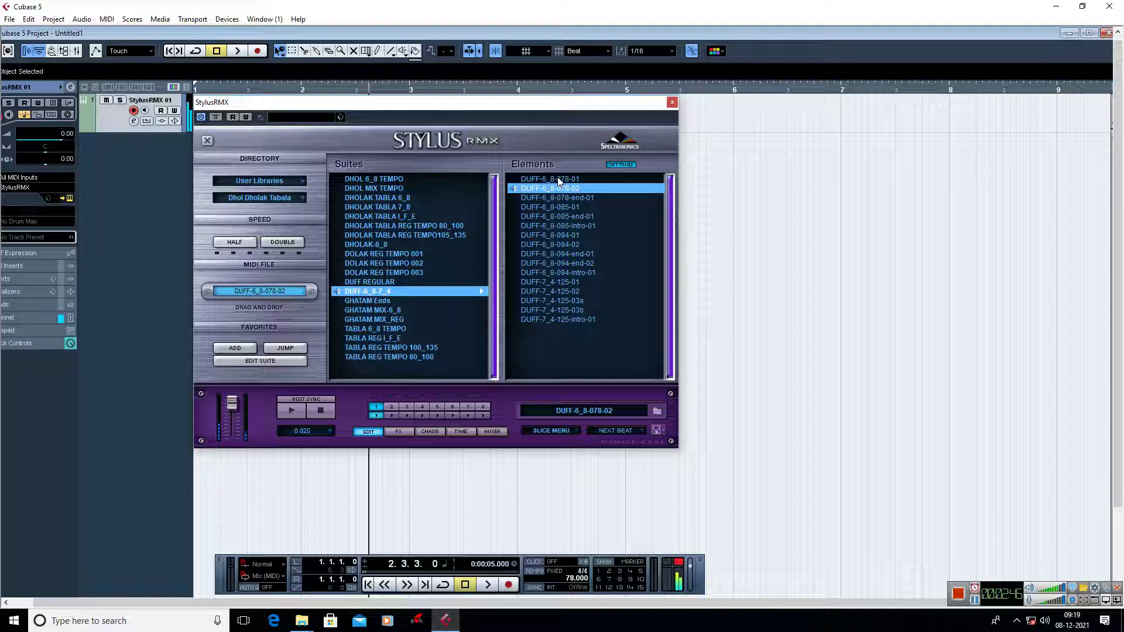
click(557, 178)
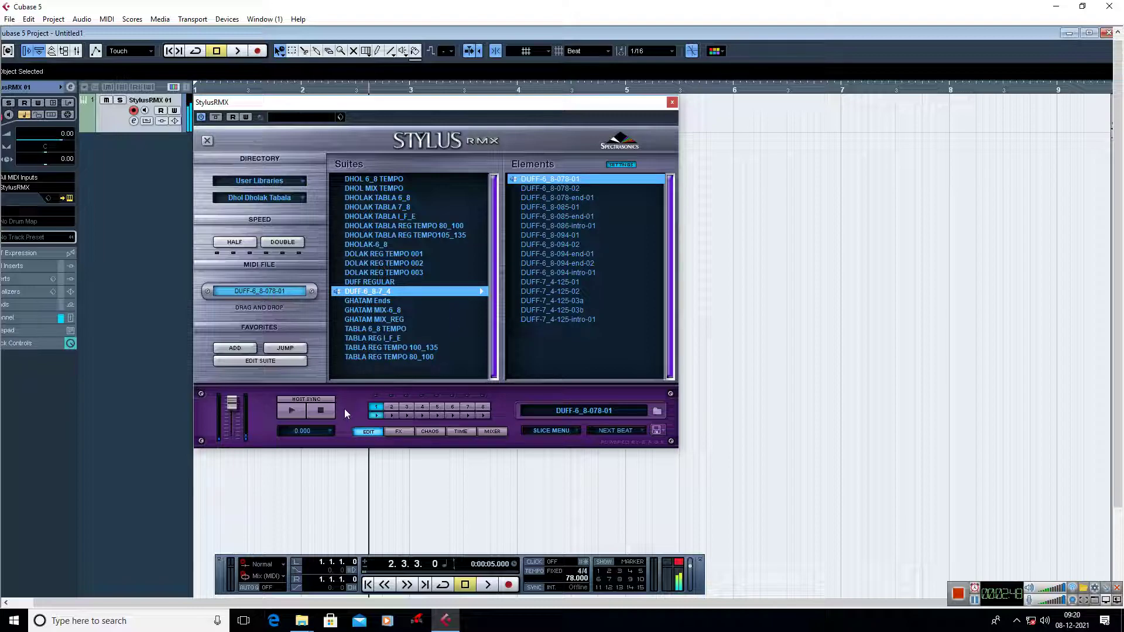
click(325, 410)
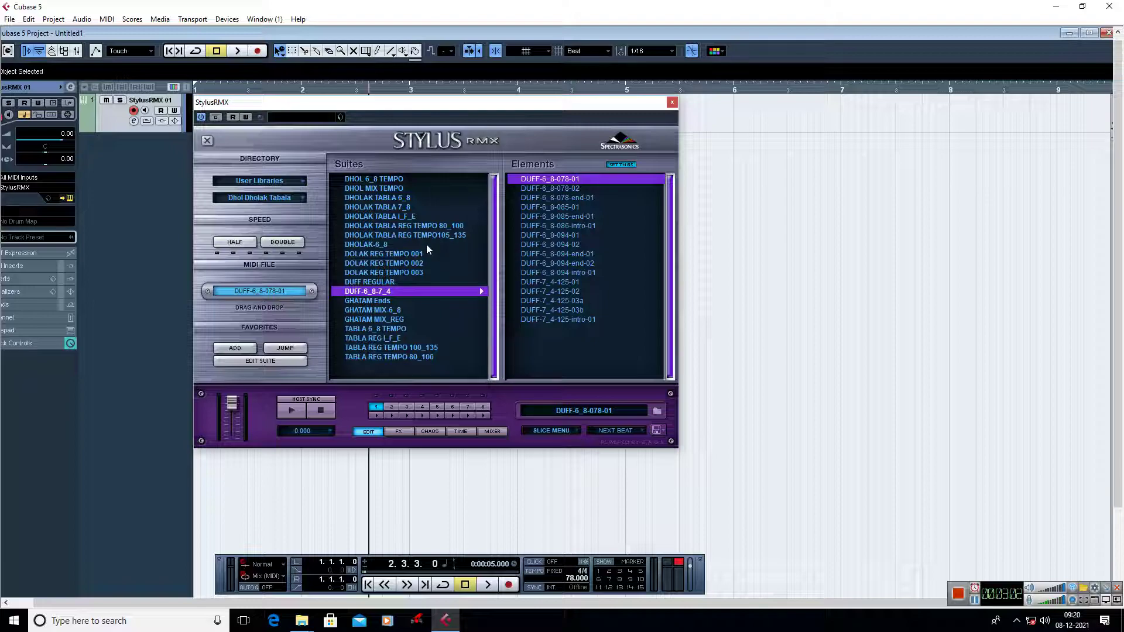
- Open the DOLAK REG TEMPO 001 suite, audition DHOLAK-080-05 and DHOLAK-090-01, and stop playback
click(383, 255)
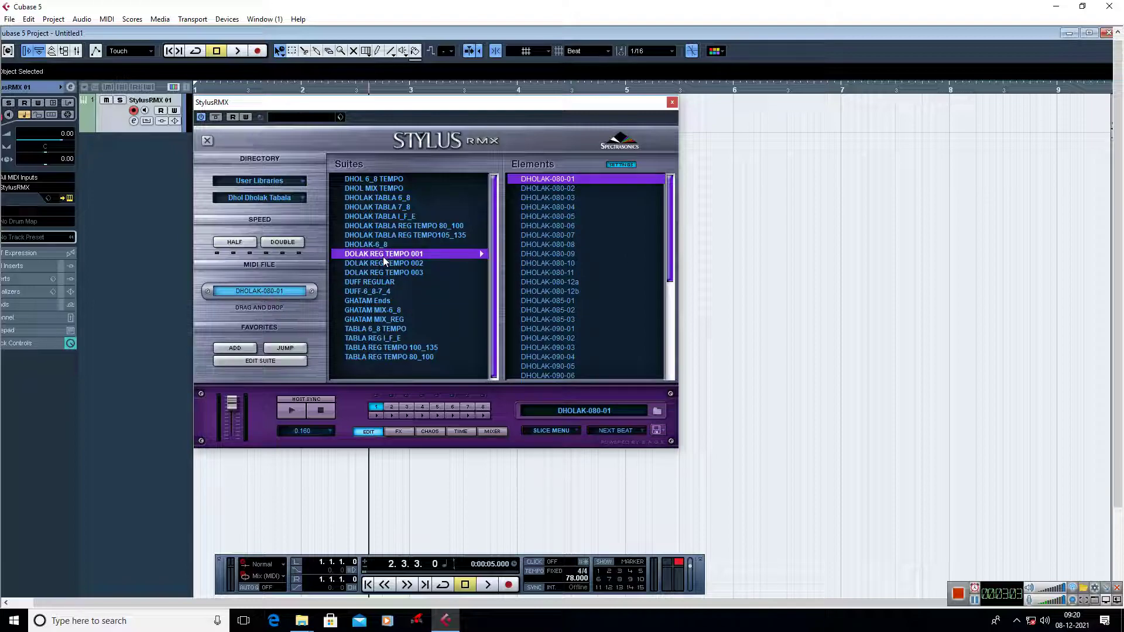
click(547, 216)
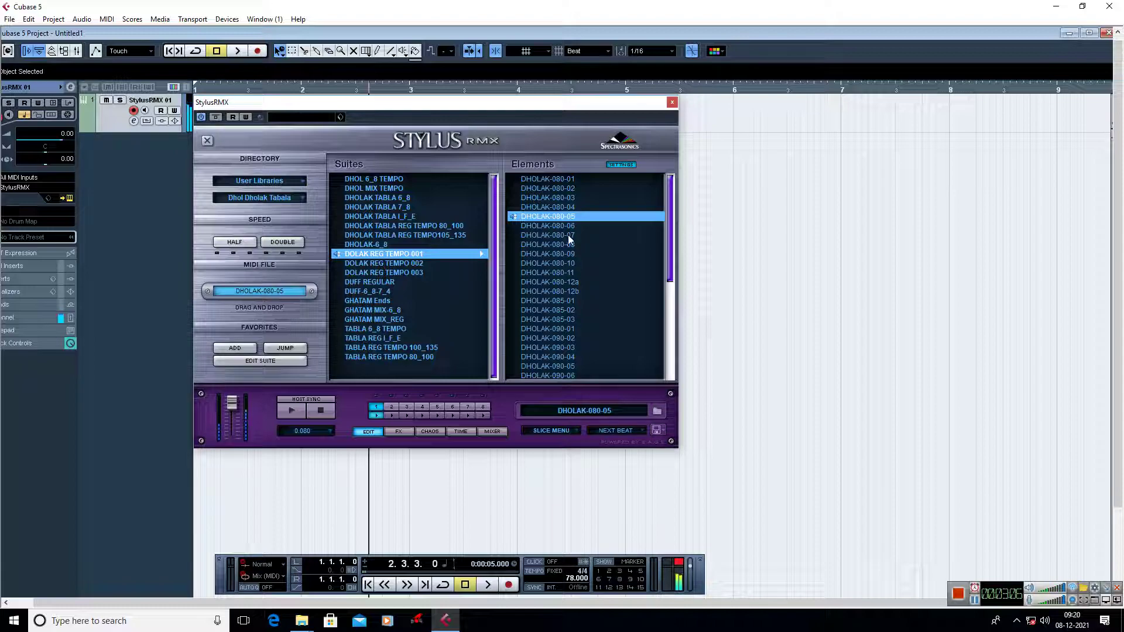
click(548, 330)
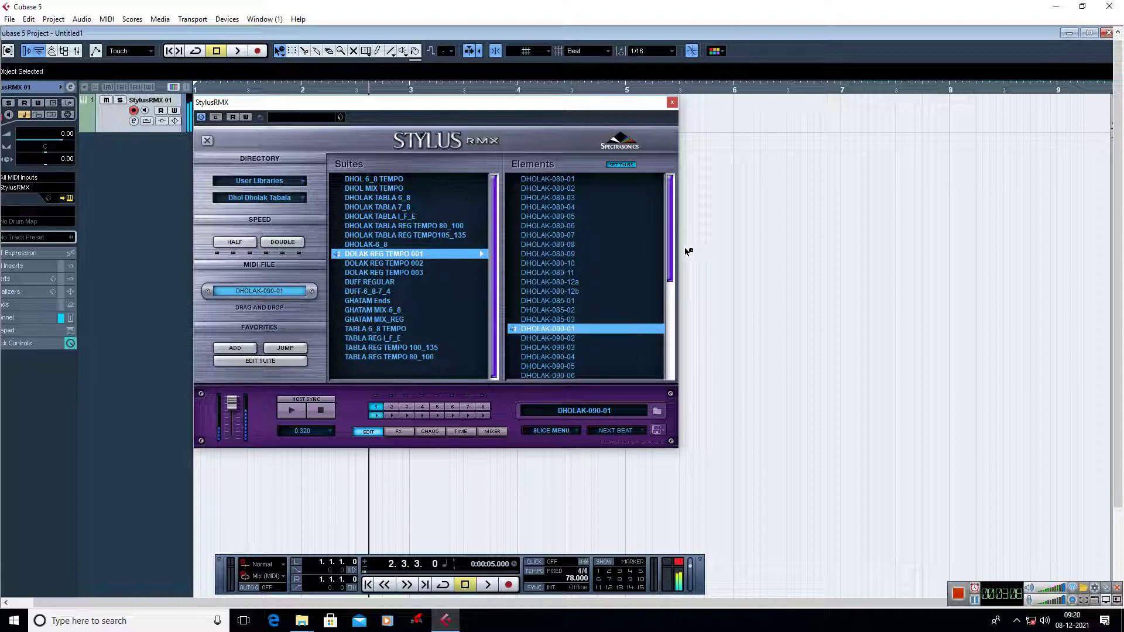
scroll(638, 290, down, 1)
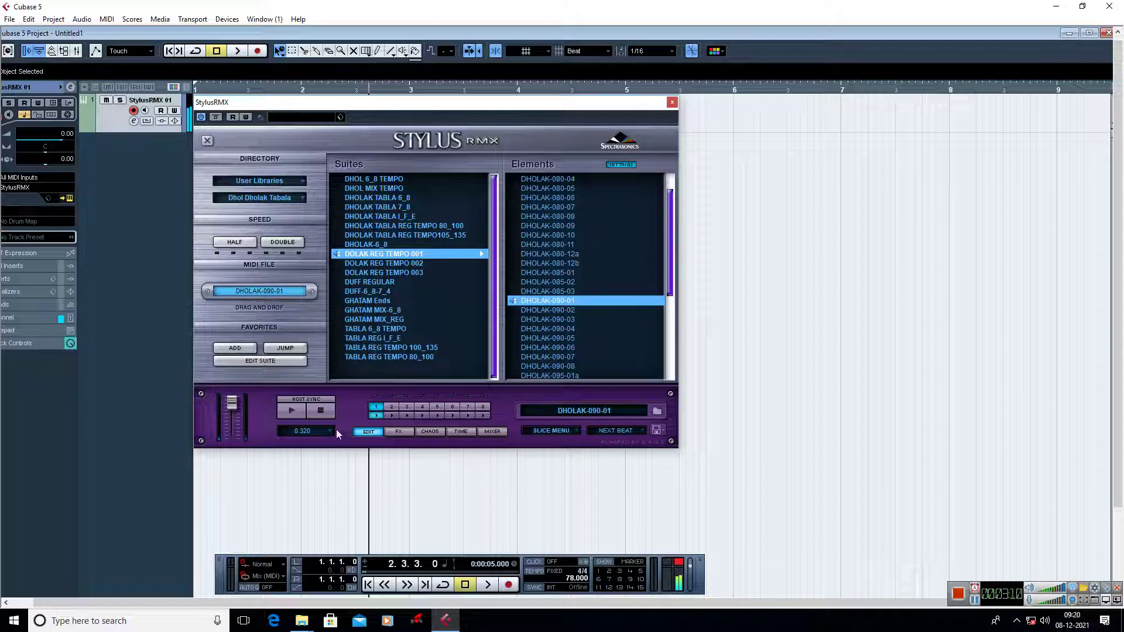
click(322, 412)
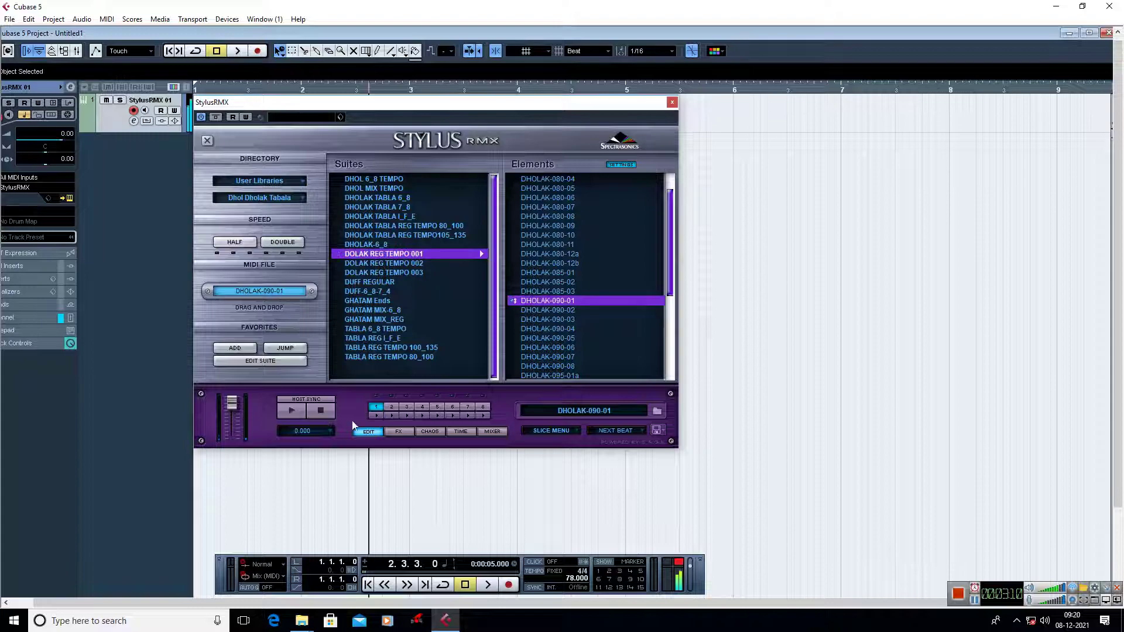
- Set the project tempo to 100 and play the DHOLAK-090-01 loop
double_click(573, 580)
text(100)
key(Return)
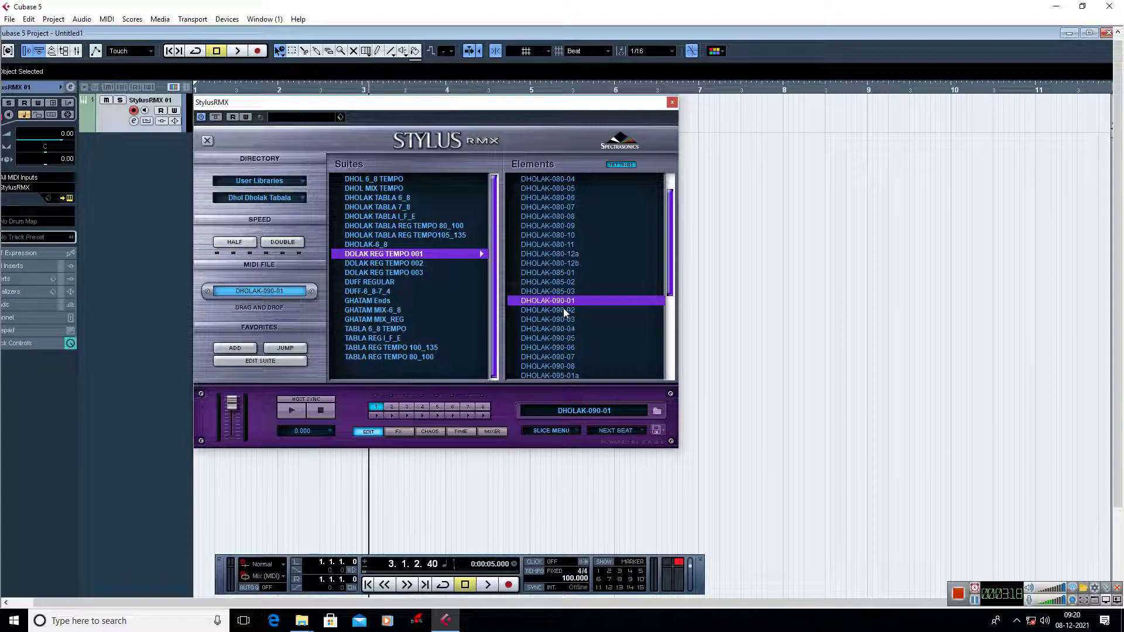
click(537, 300)
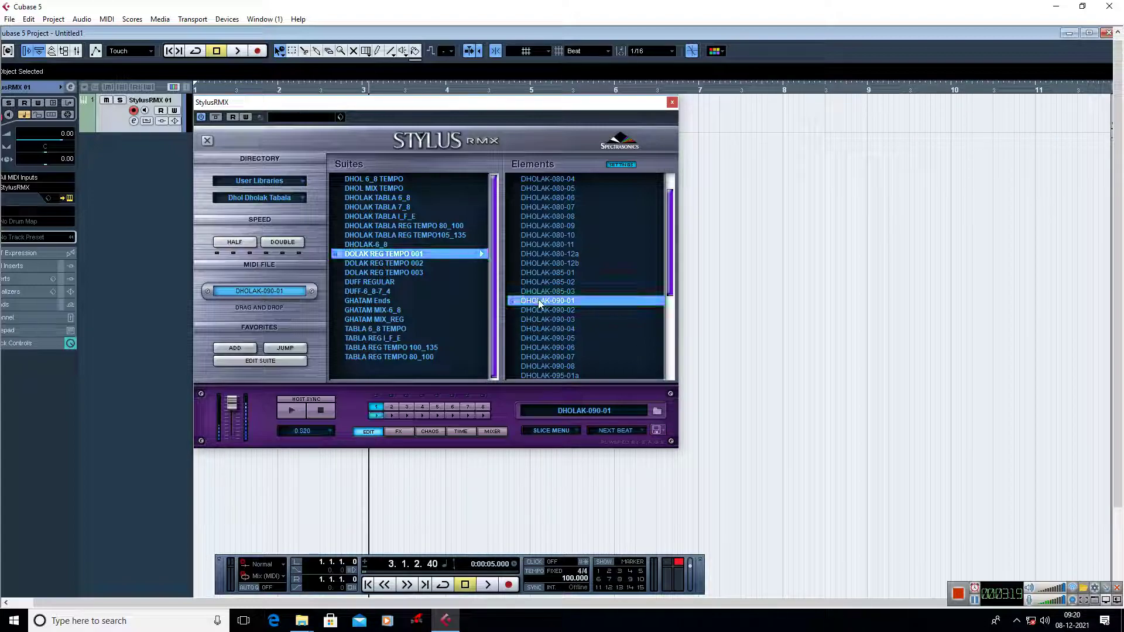
- Audition the DHOLAK-090-04, DHOLAK-080-12b and DHOLAK-090-08 loops in the same suite
click(554, 327)
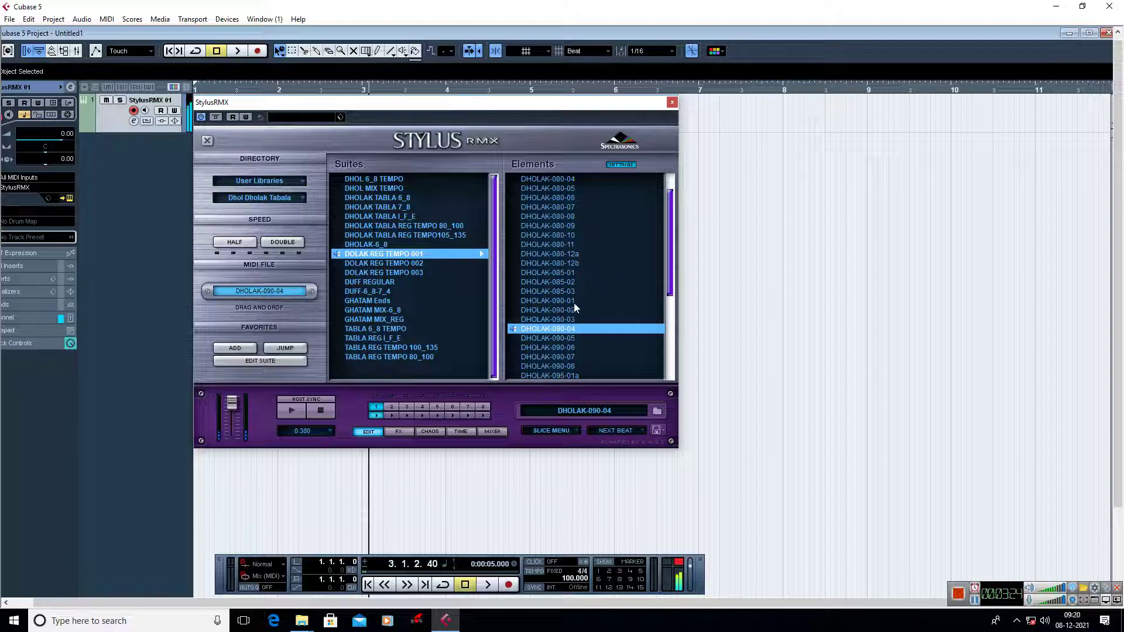
click(560, 263)
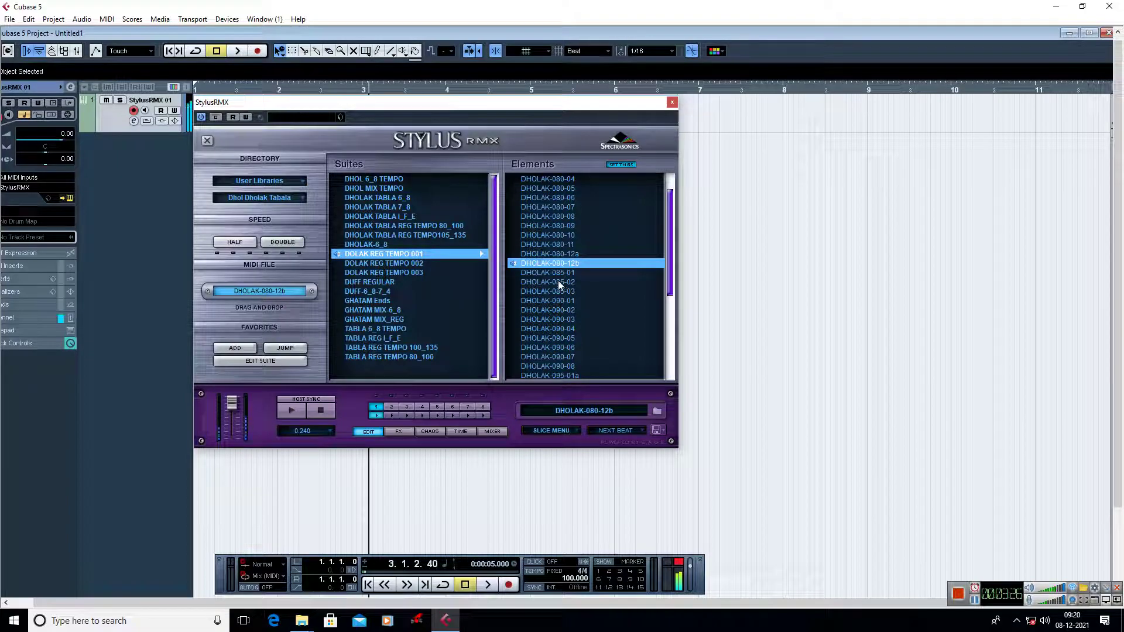
click(558, 281)
scroll(630, 306, down, 4)
click(542, 273)
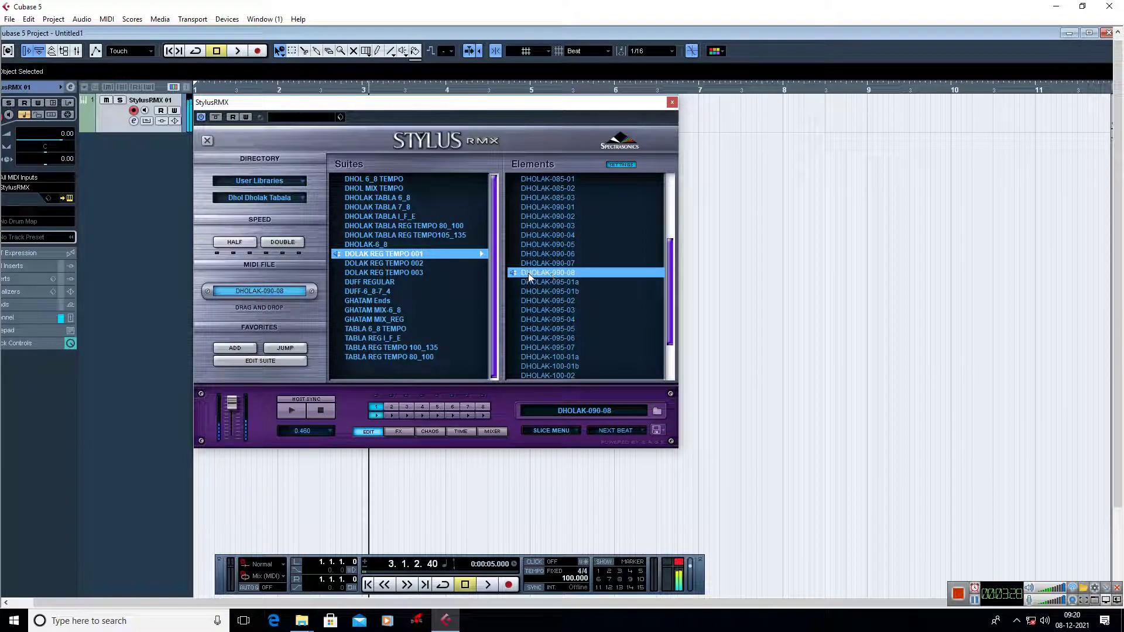
- Open the DHOL MIX TEMPO suite, audition the DHOL-095-04a loop, and stop playback
click(378, 188)
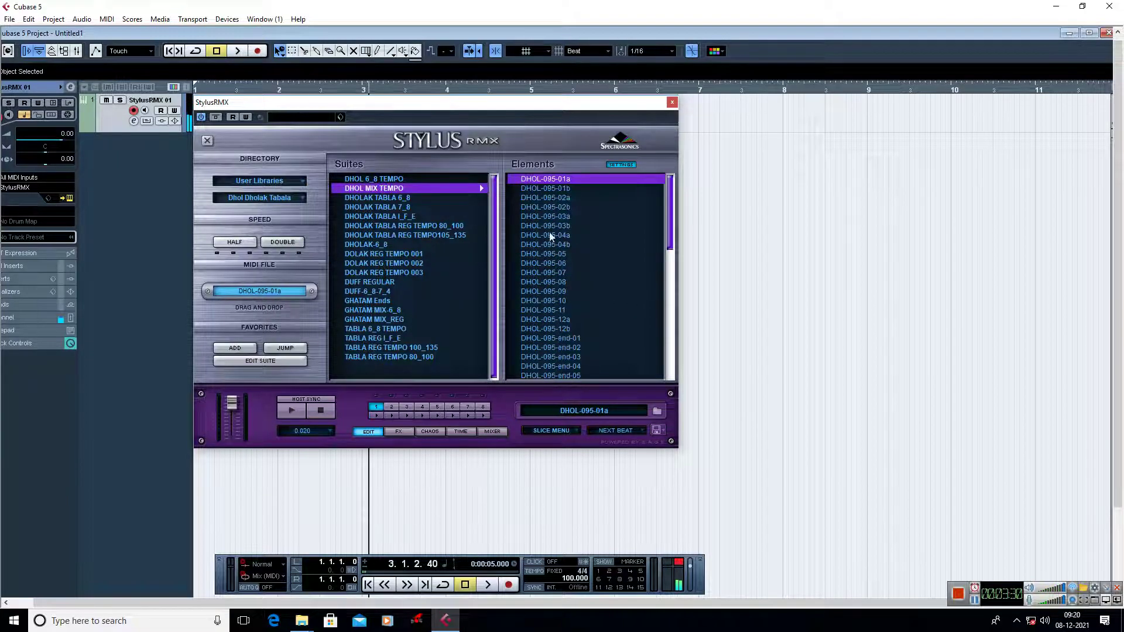
click(547, 236)
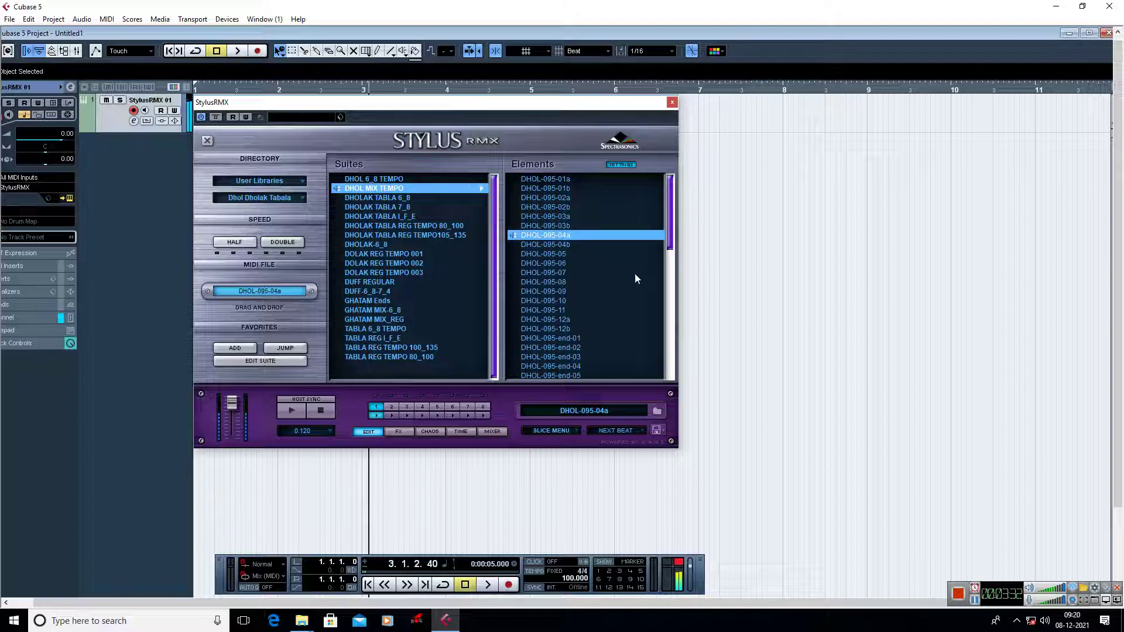
drag(671, 243, 670, 284)
click(326, 412)
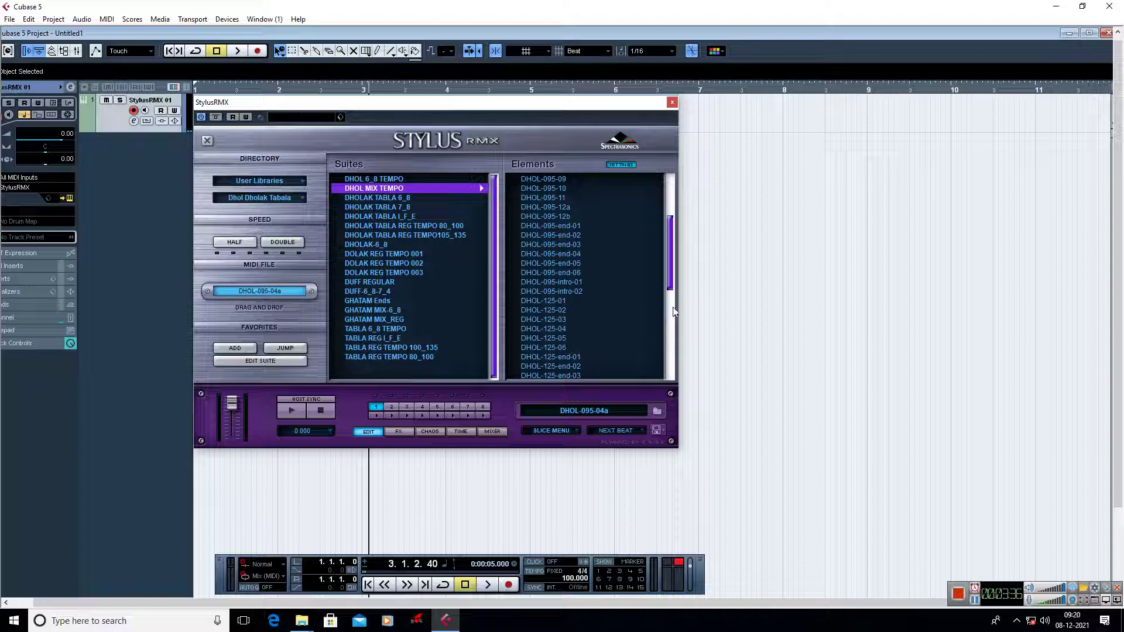
- Check the available user libraries, keep Dhol Dholak Tabala, and audition DHOL-125-end-01 and DHOL-125-room-02
drag(666, 276, 660, 304)
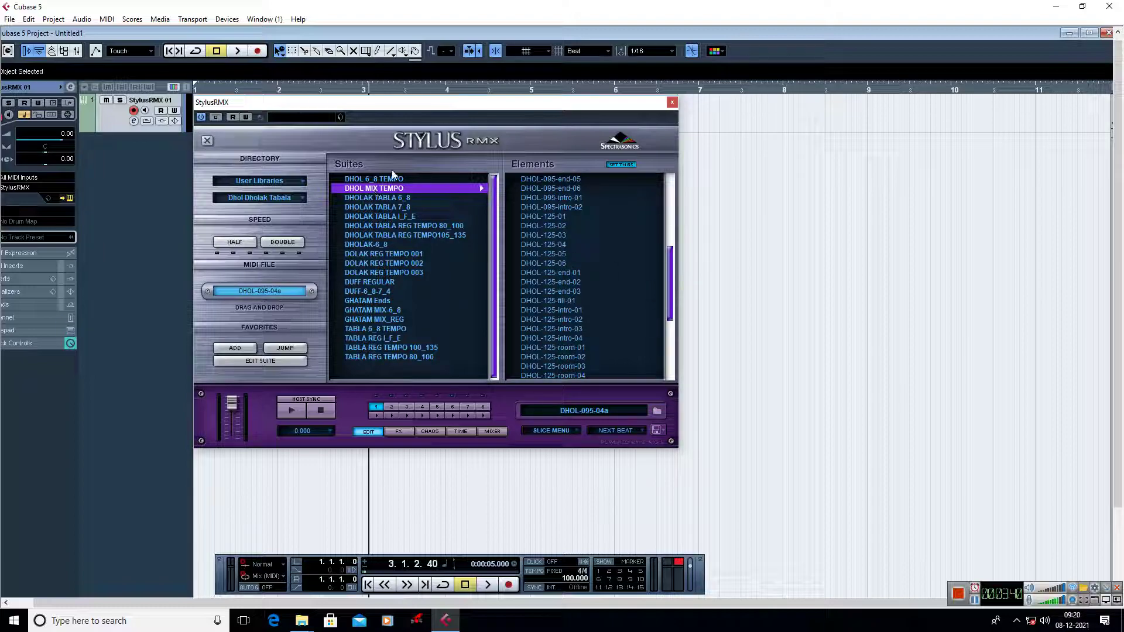
click(263, 198)
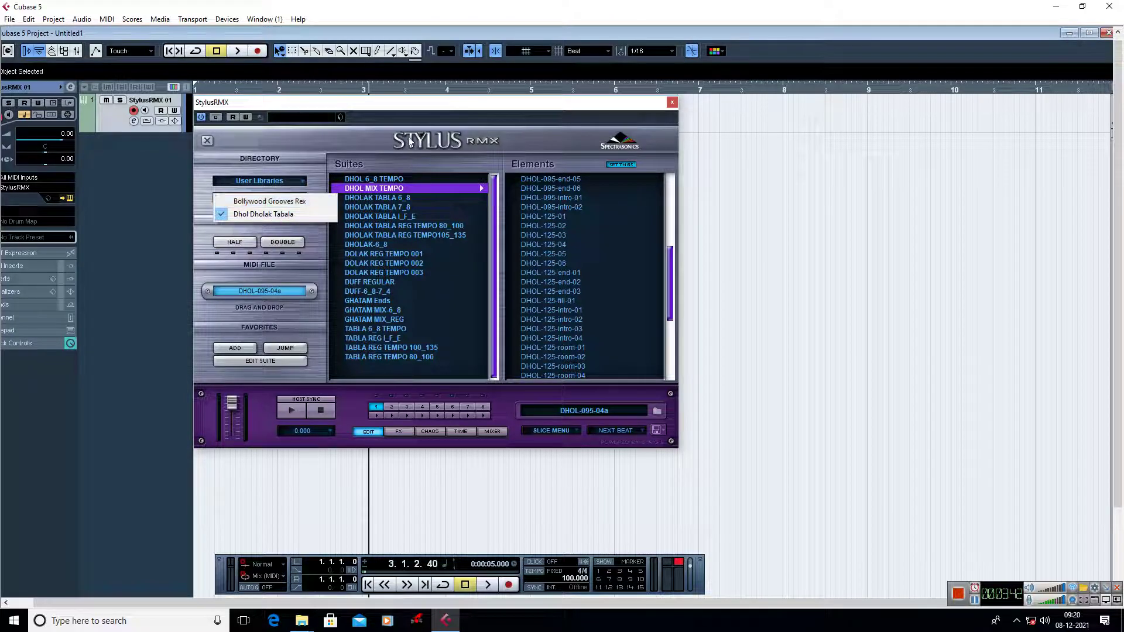
click(263, 216)
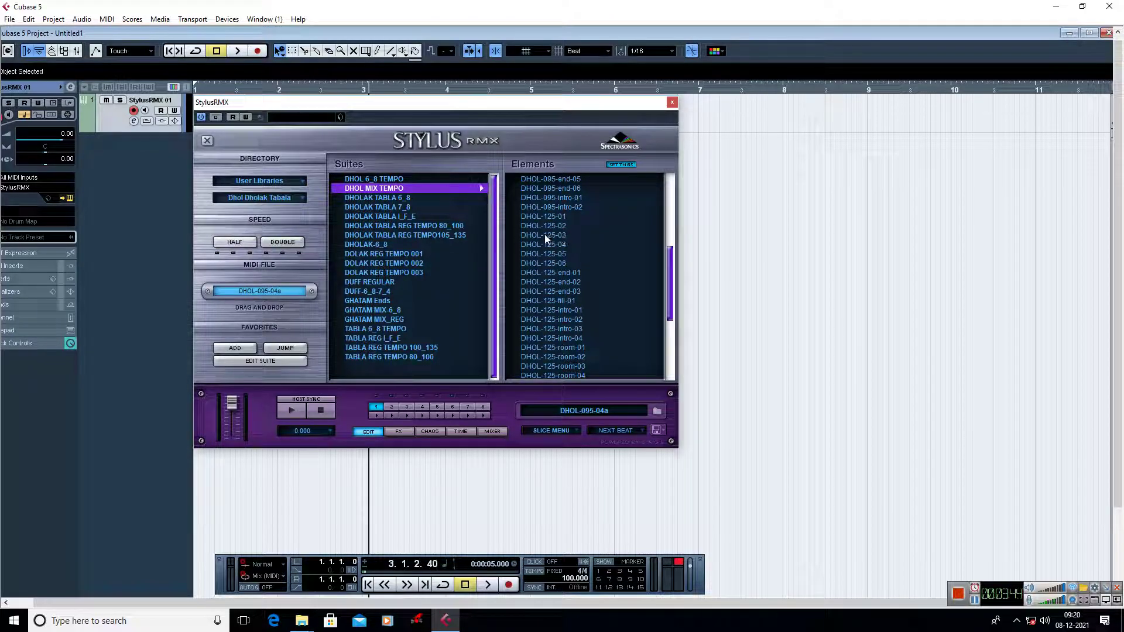
click(545, 274)
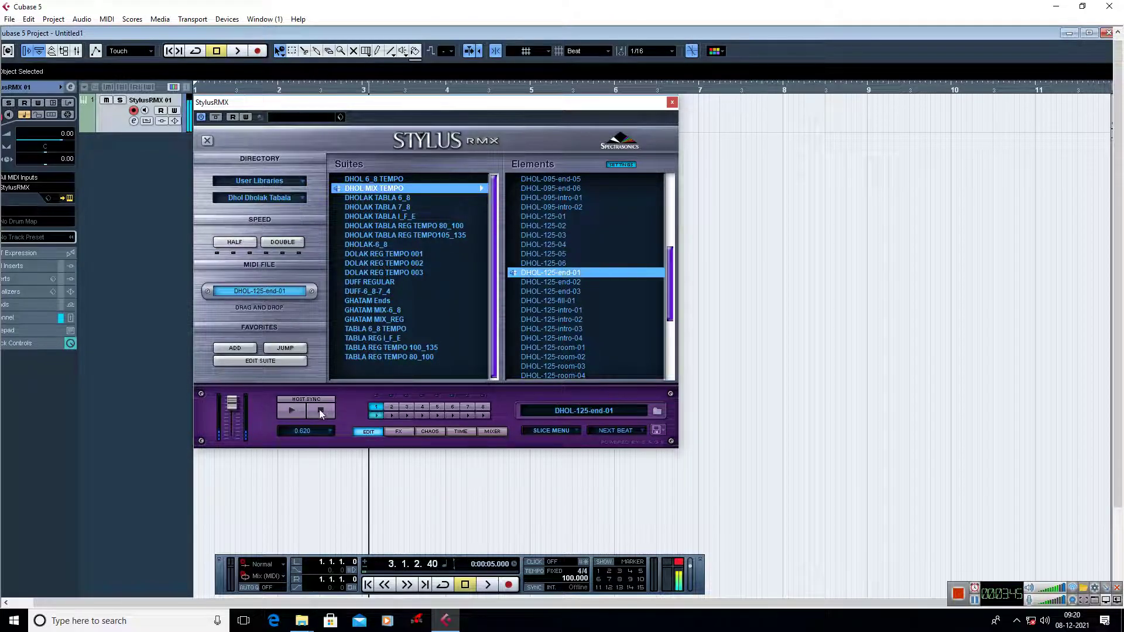
click(560, 263)
click(664, 273)
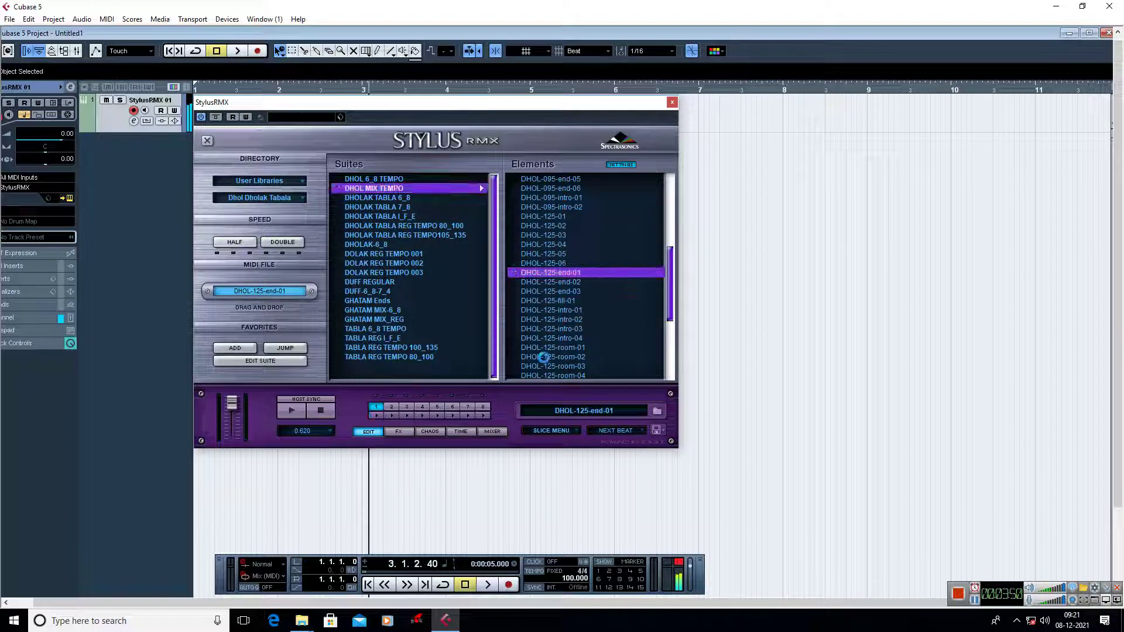
click(533, 358)
- Audition the DHOL-095-01a and DHOL-095-07 loops in the DHOL MIX TEMPO suite
drag(670, 310, 652, 182)
click(564, 180)
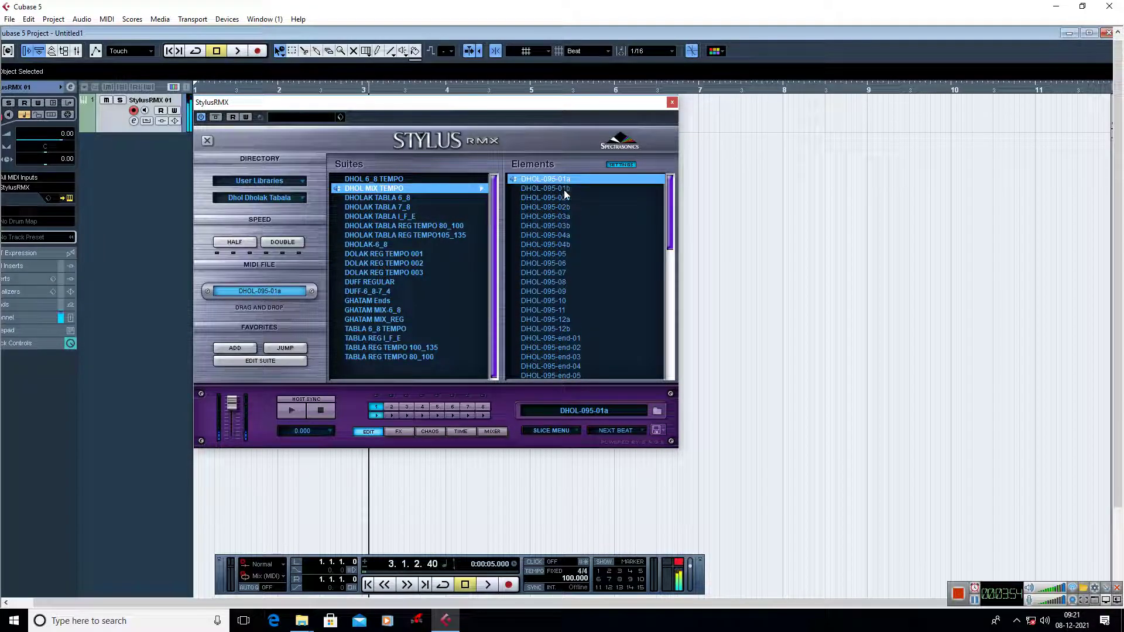
click(548, 273)
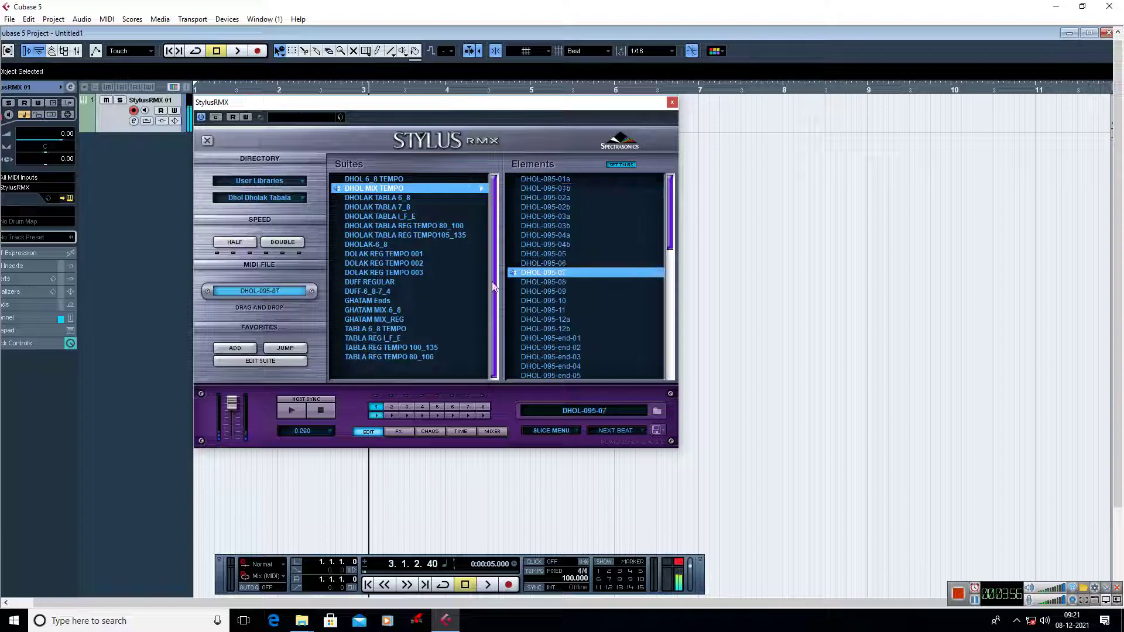
- Open the DHOL 6_8 TEMPO suite, audition DHOL-6_8-135-05 and DHOL-6_8-135-15, and stop playback
click(377, 217)
click(386, 180)
click(544, 216)
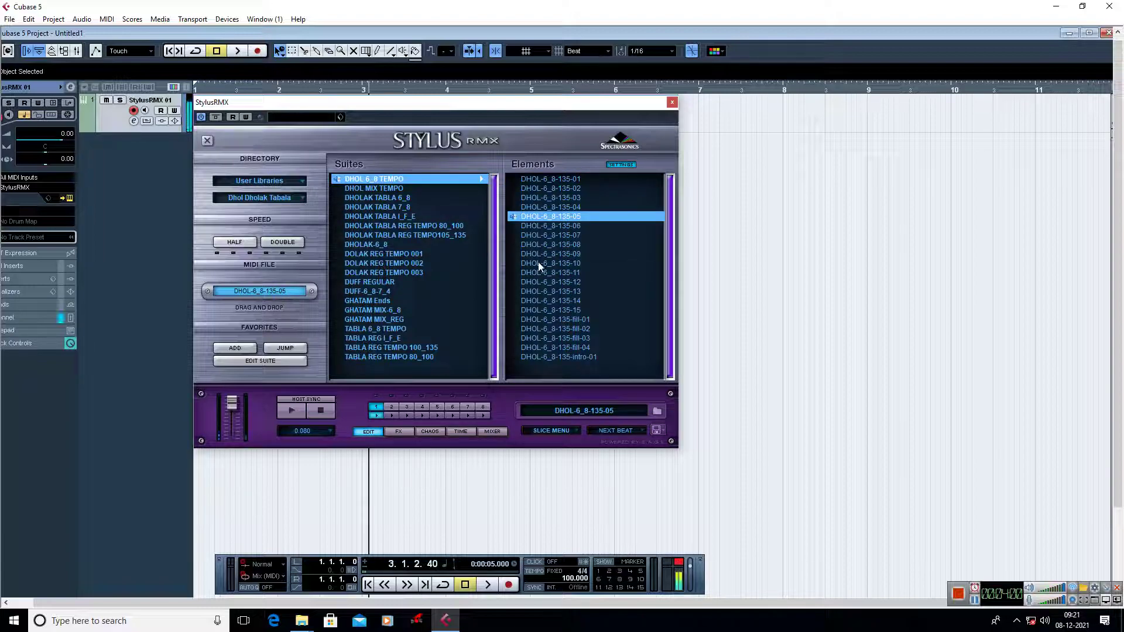
click(552, 310)
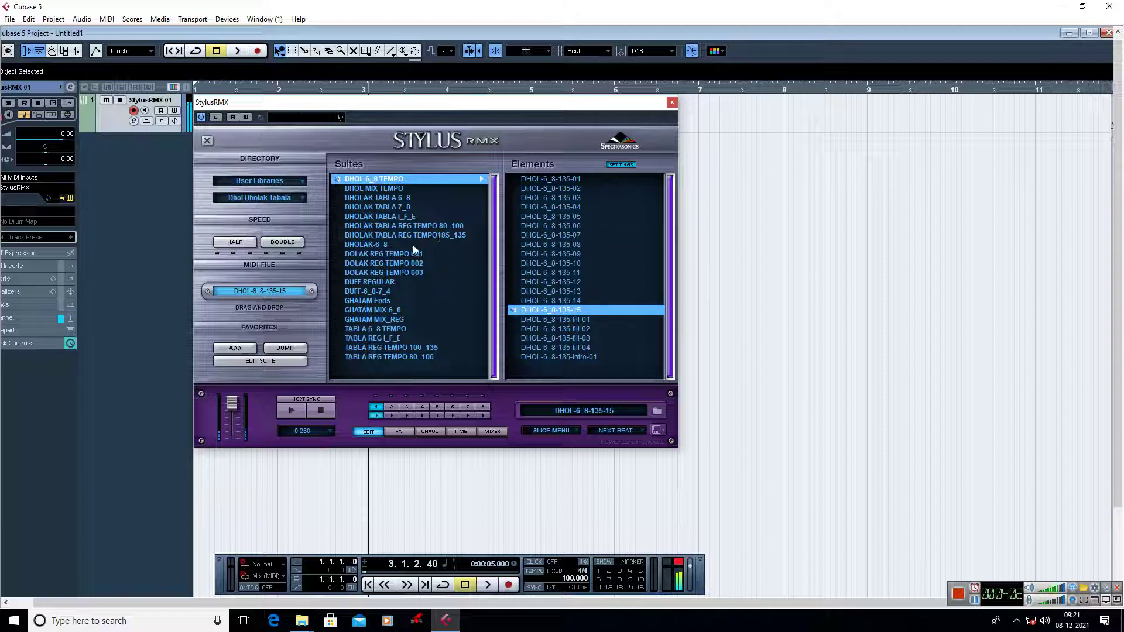
click(322, 416)
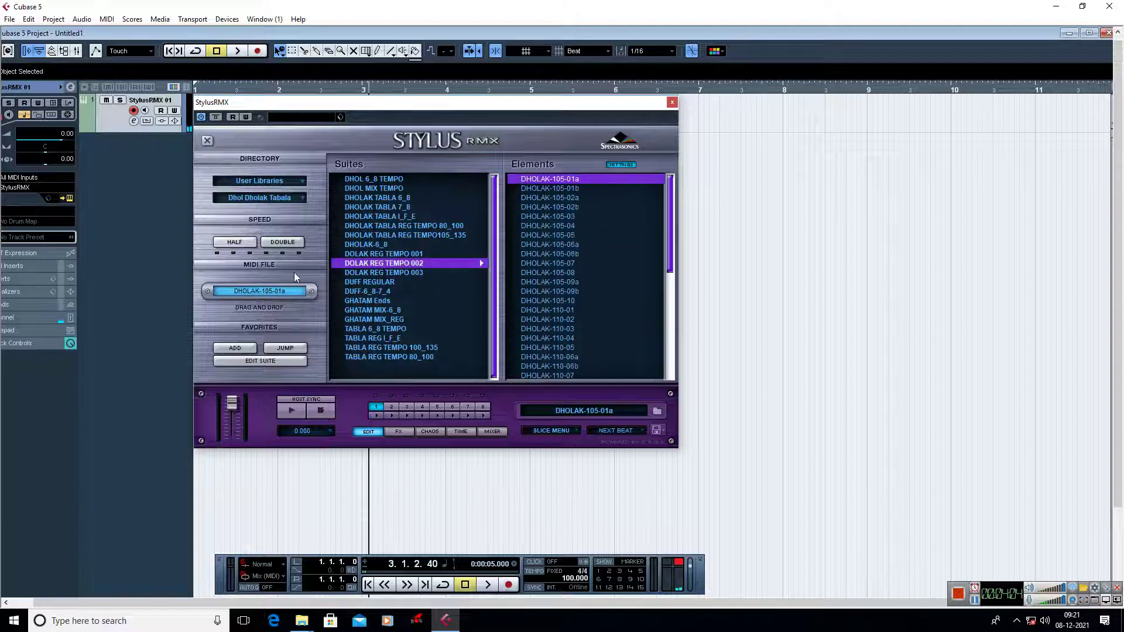
- Switch the loop browser to the Core Library and load its Groove Elements directory
click(261, 180)
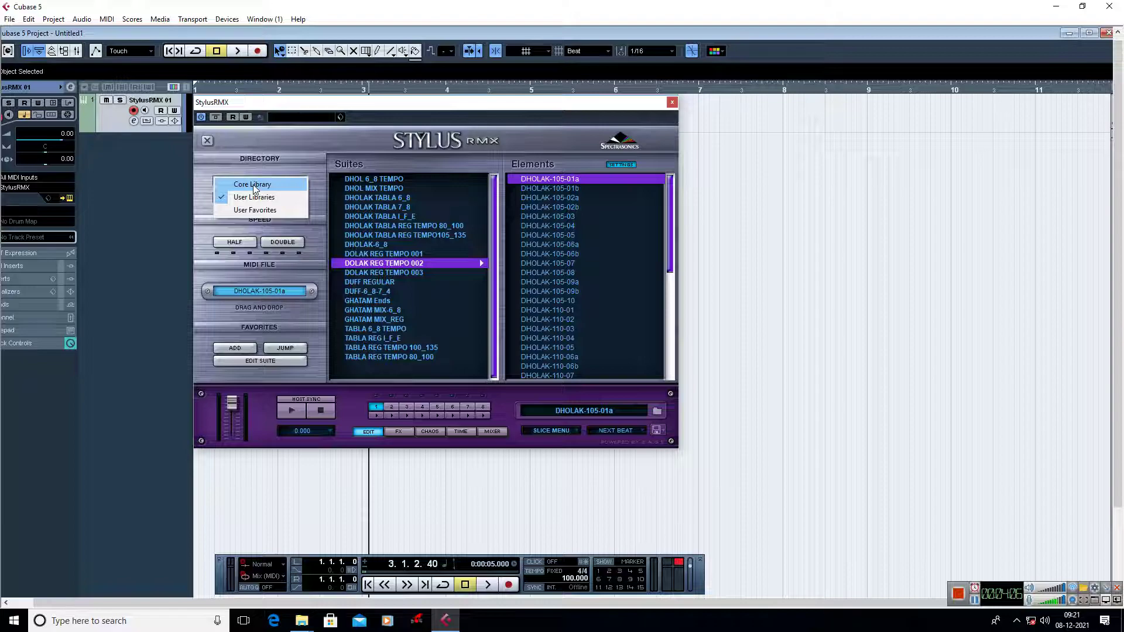
click(259, 185)
click(263, 199)
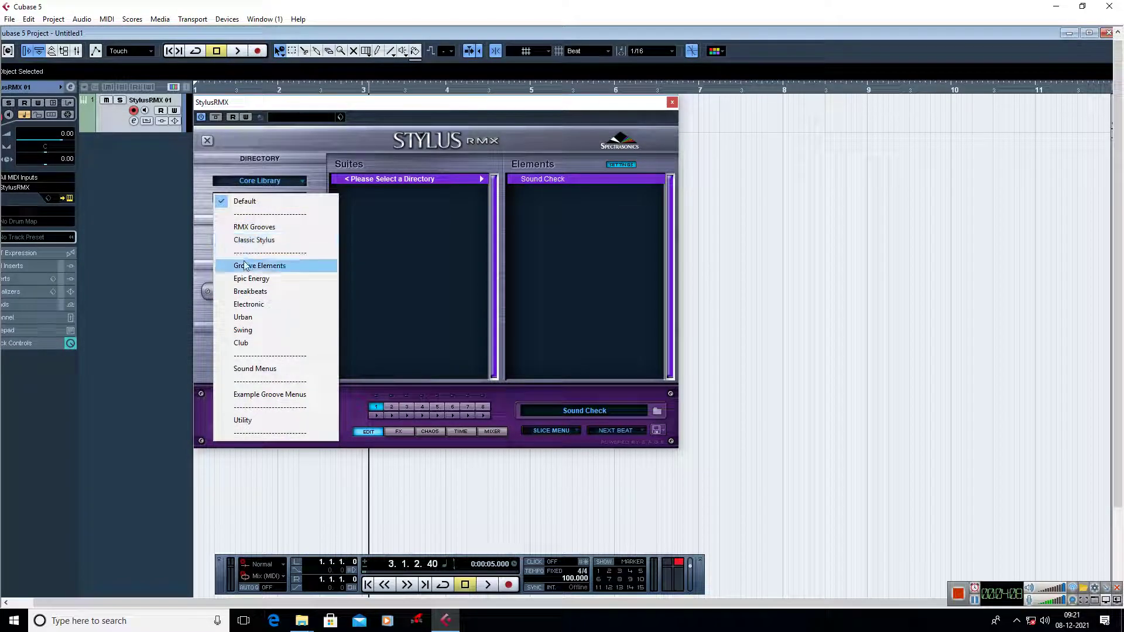
click(277, 266)
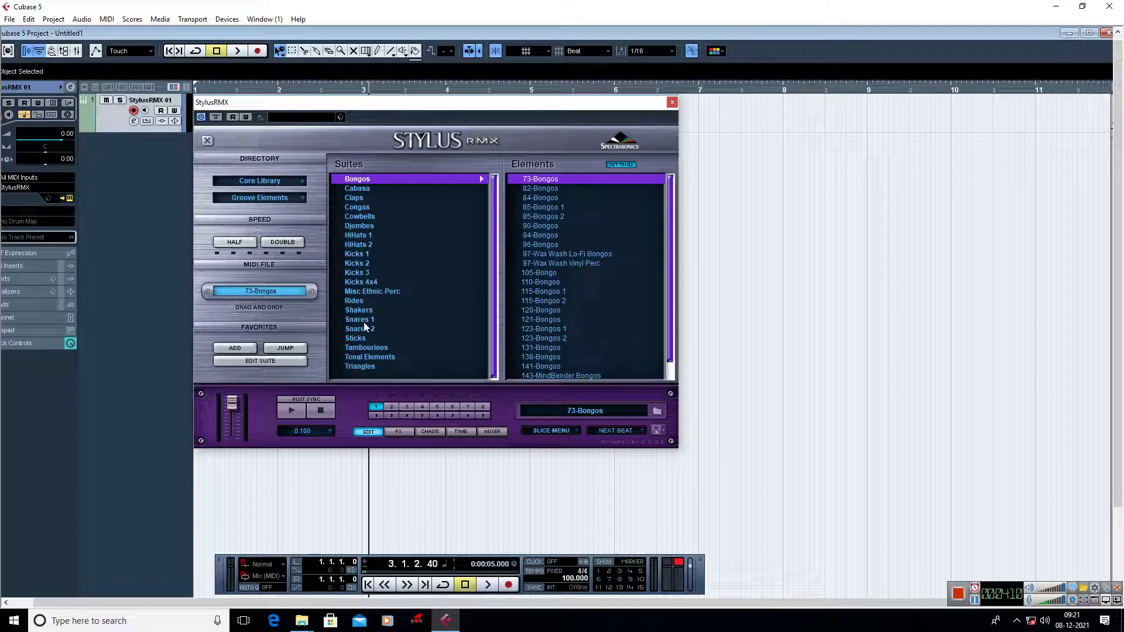
- Open the Shakers suite and audition the 70-Shake HH and 80-Shaker 3 loops
click(366, 311)
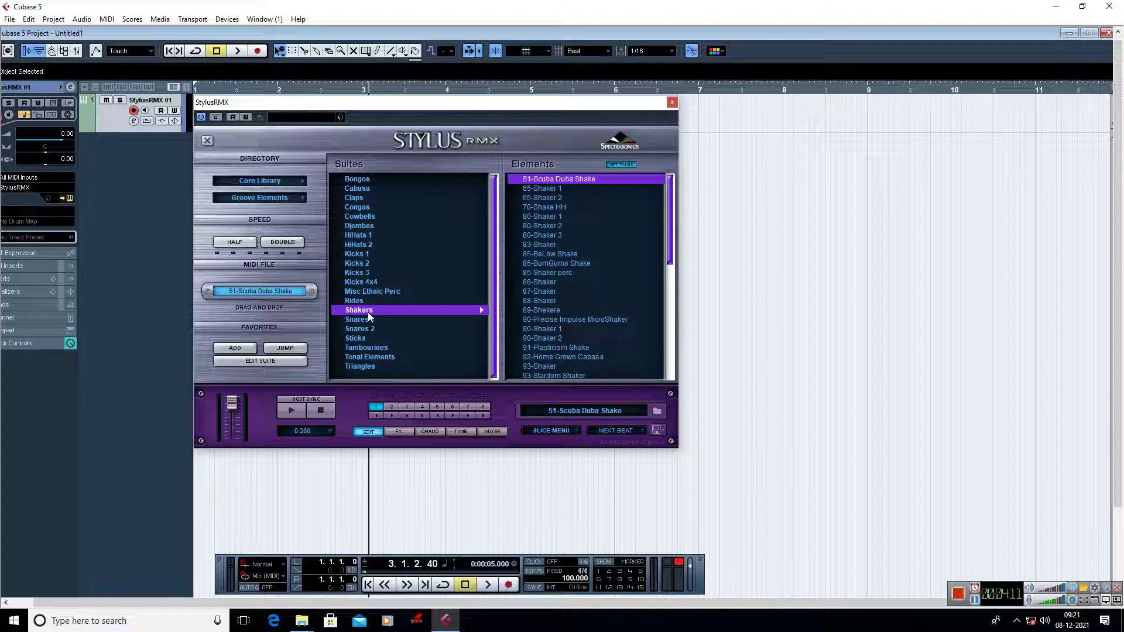
click(549, 207)
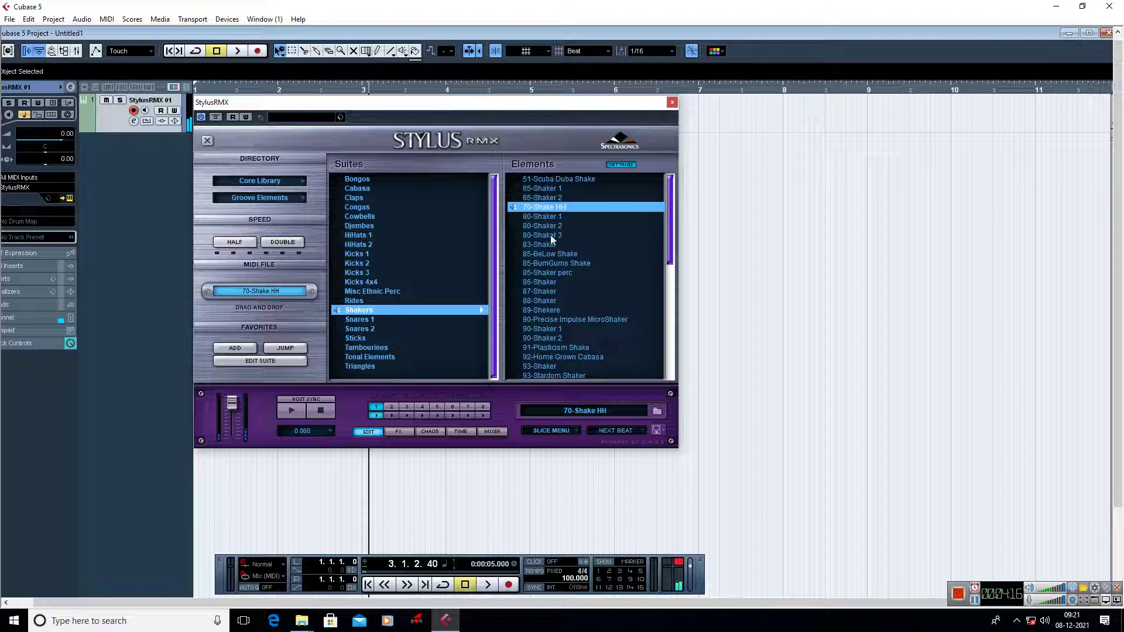
click(561, 235)
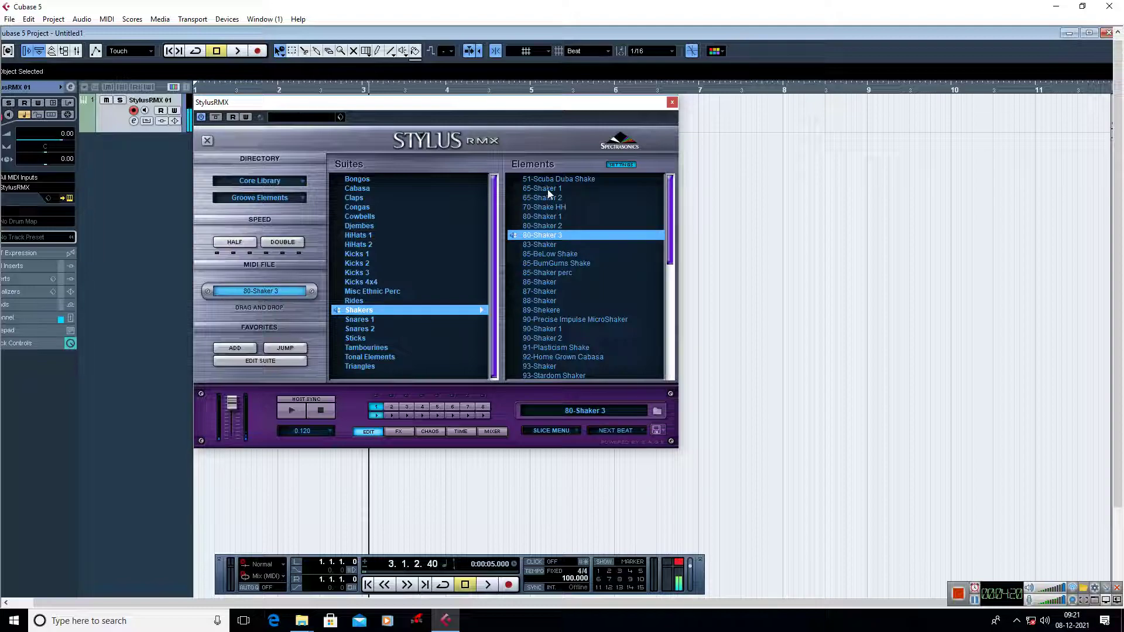
- Audition the 88-Shaker, 133-Shaker and 125-Shaker loops in the Shakers suite
click(533, 300)
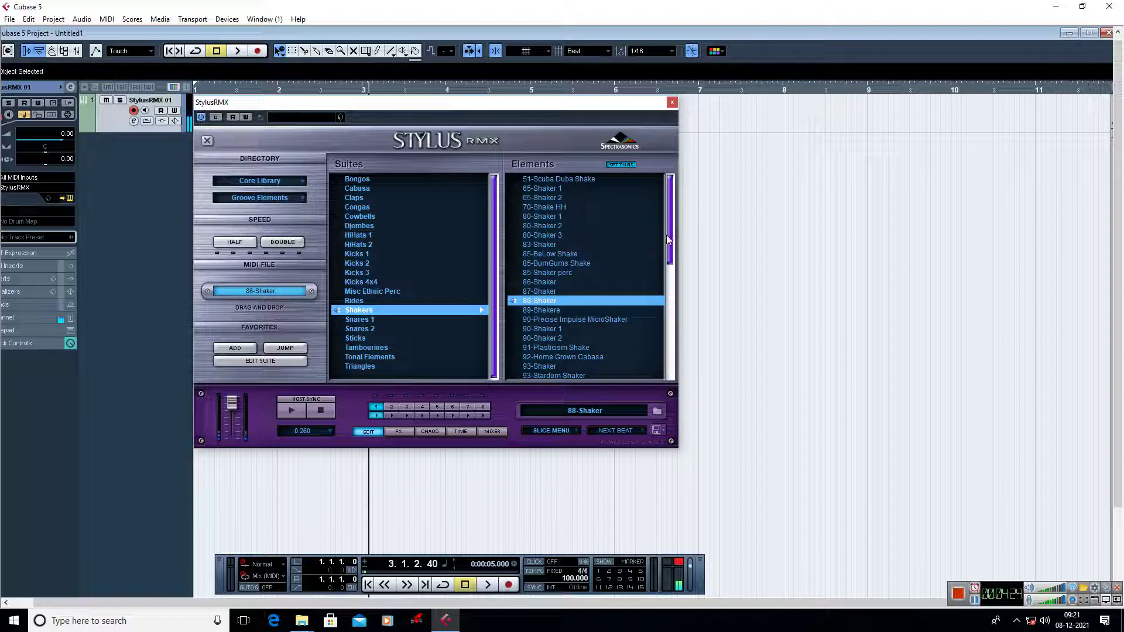
drag(666, 243, 651, 353)
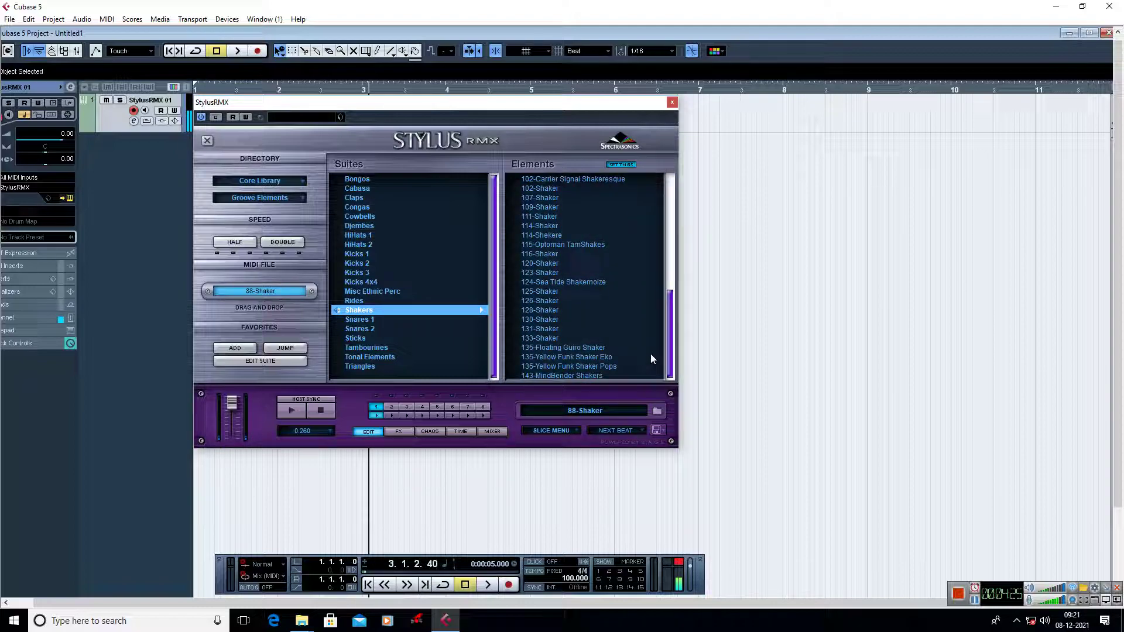
click(544, 340)
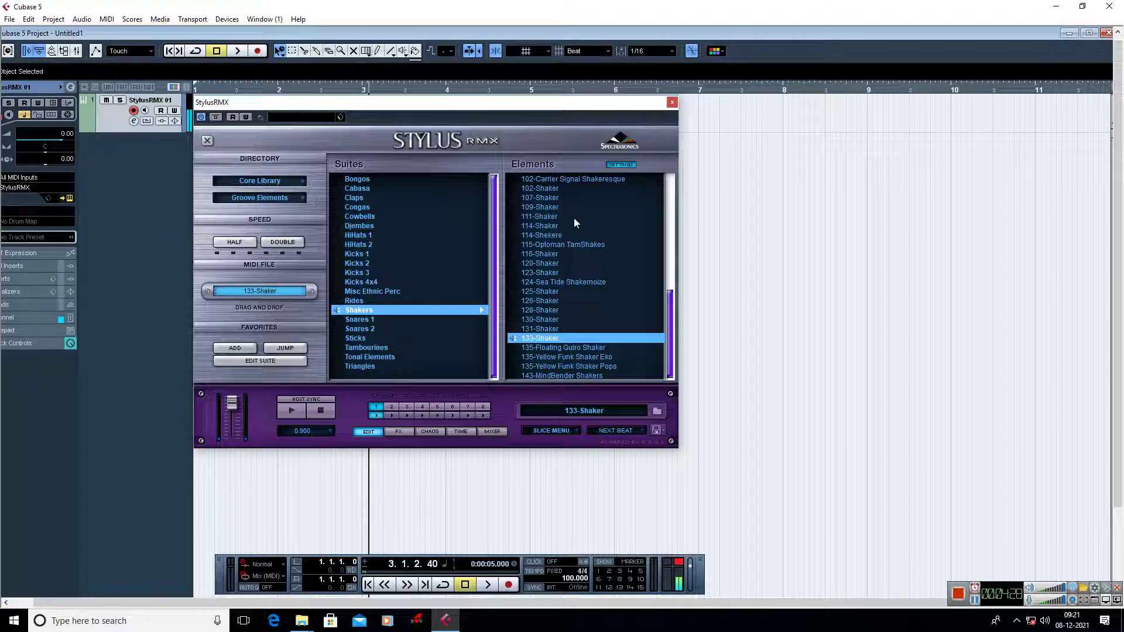
click(549, 292)
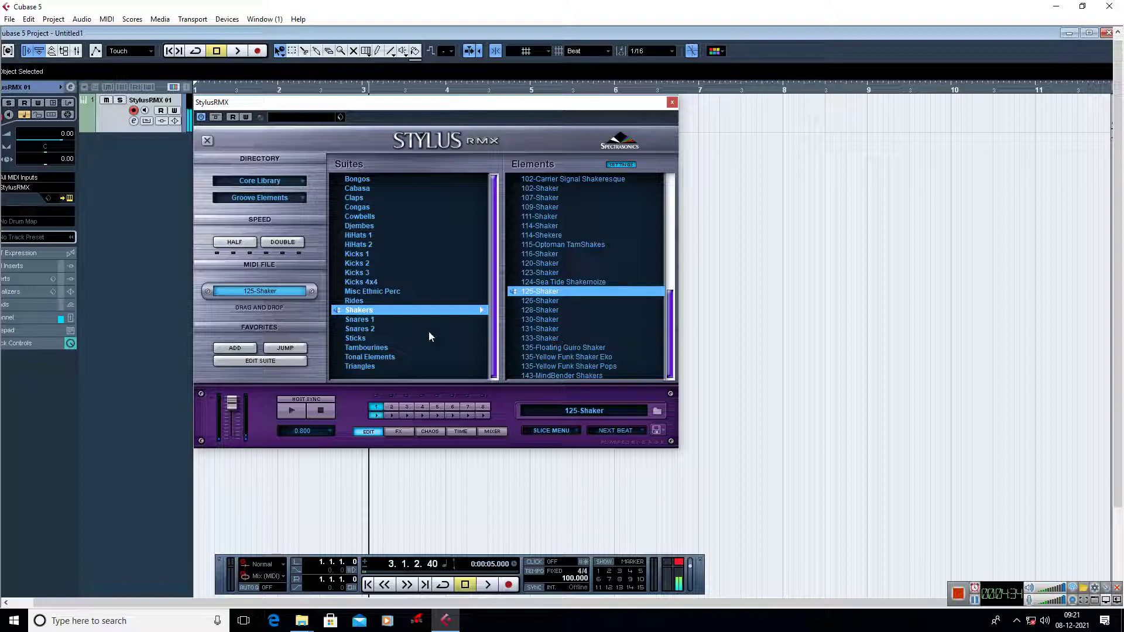
- Open the Kicks 4x4 suite and audition the 120-Deep Kick 5 and 120-Electro Kick 5 loops
click(361, 283)
click(565, 291)
click(549, 375)
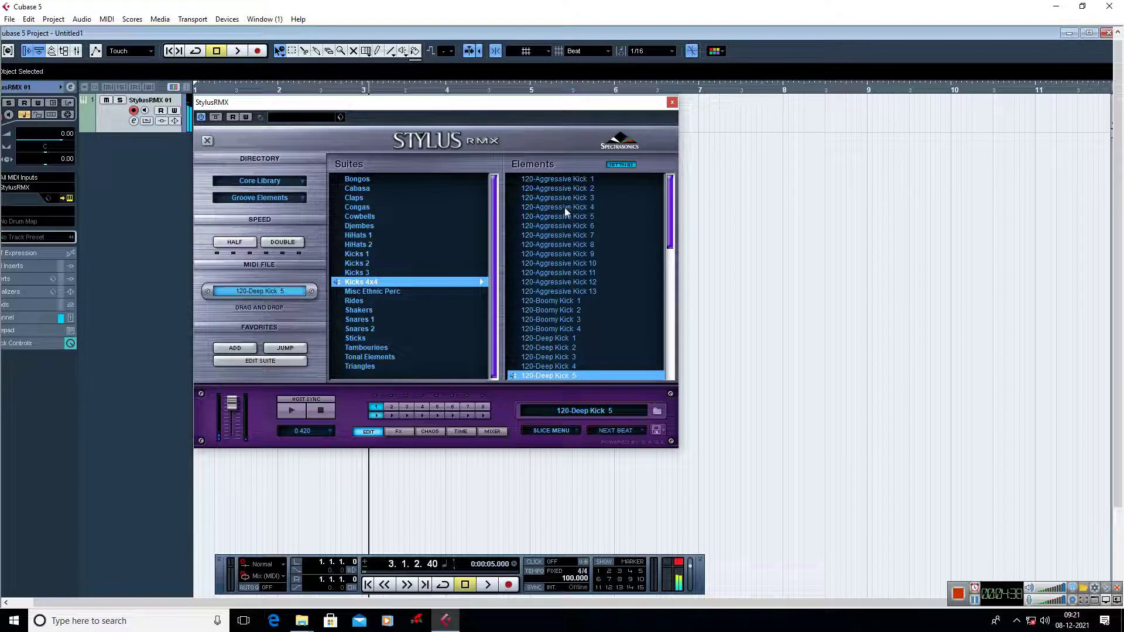
scroll(663, 234, down, 6)
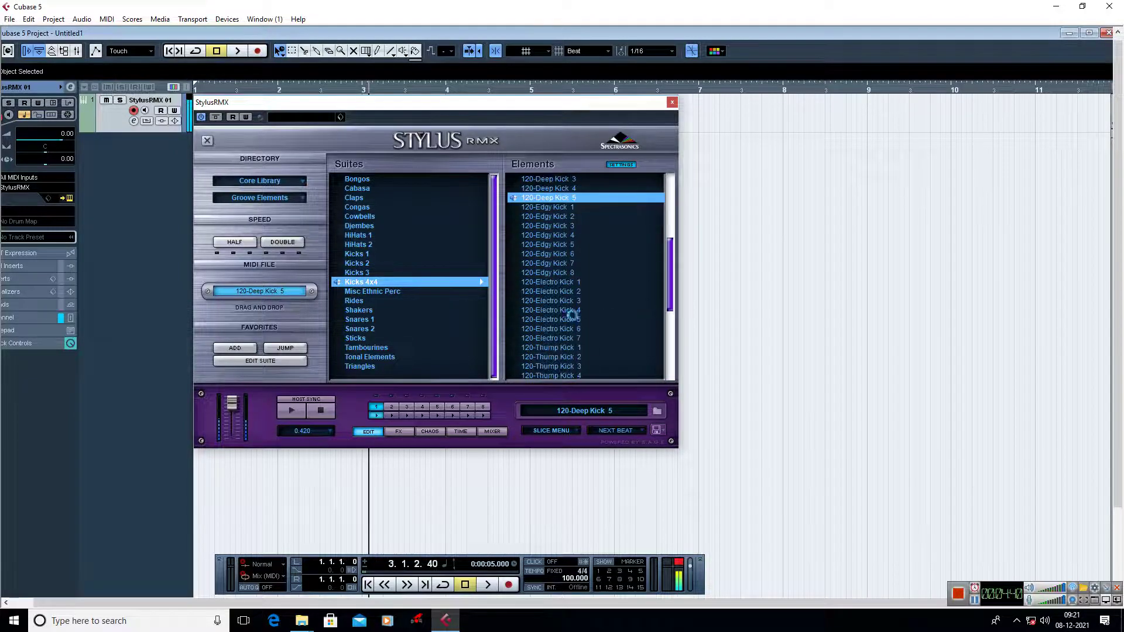
click(565, 319)
- Audition 121-Hilife Kick, 120-Electro Kick 1 and 120-Aggressive Kick 13 in the Kicks 4x4 suite
scroll(671, 304, down, 2)
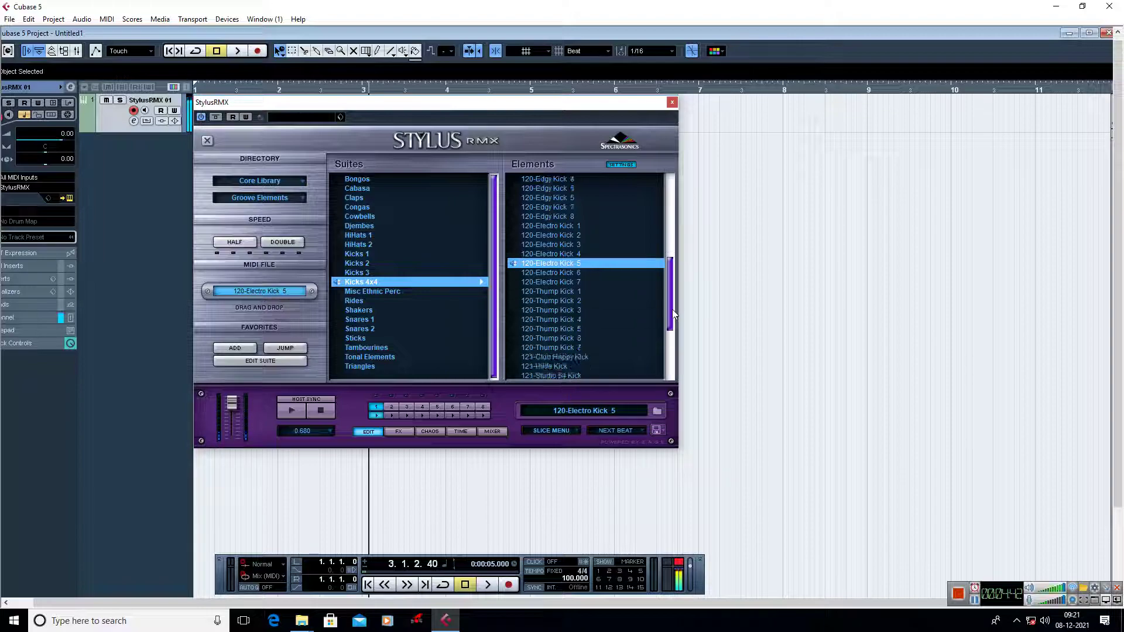
click(546, 352)
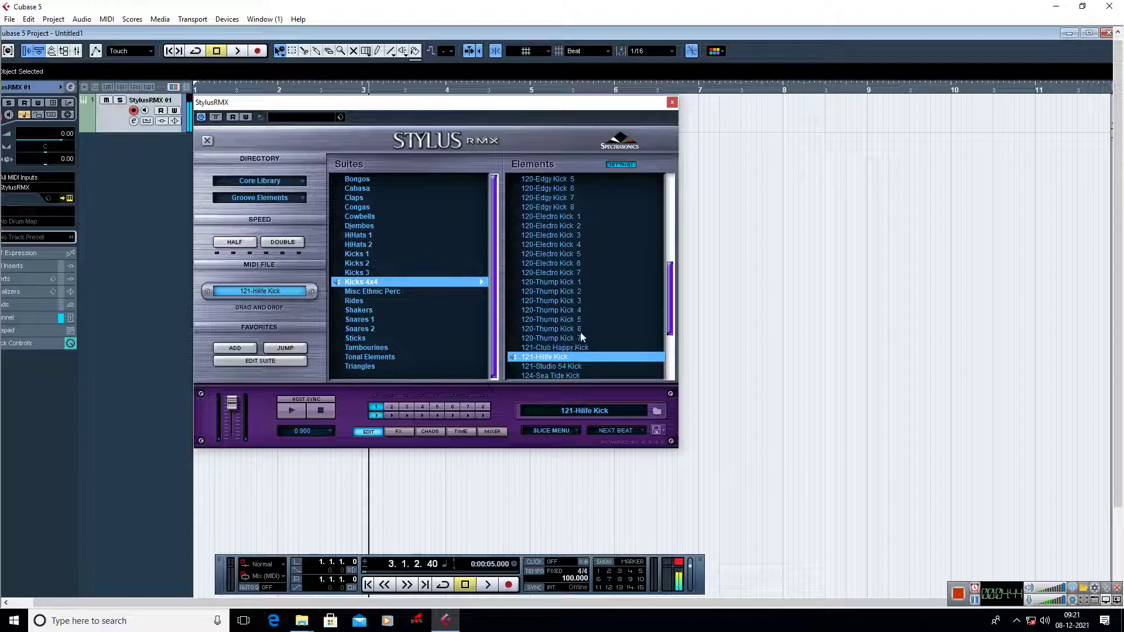
click(559, 218)
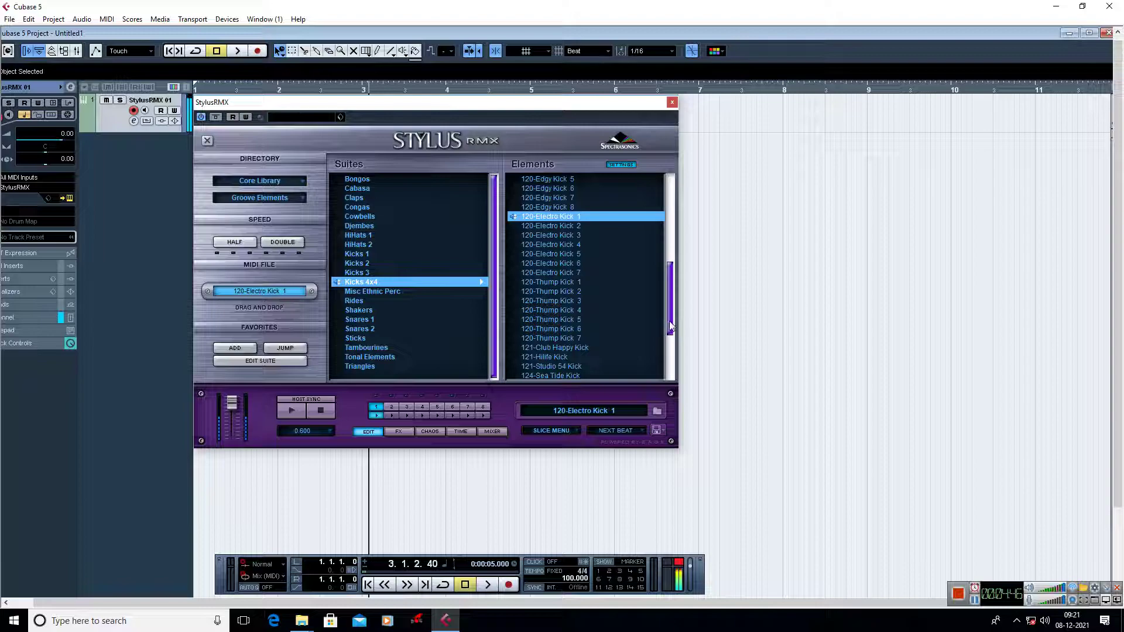
scroll(669, 321, up, 7)
click(548, 274)
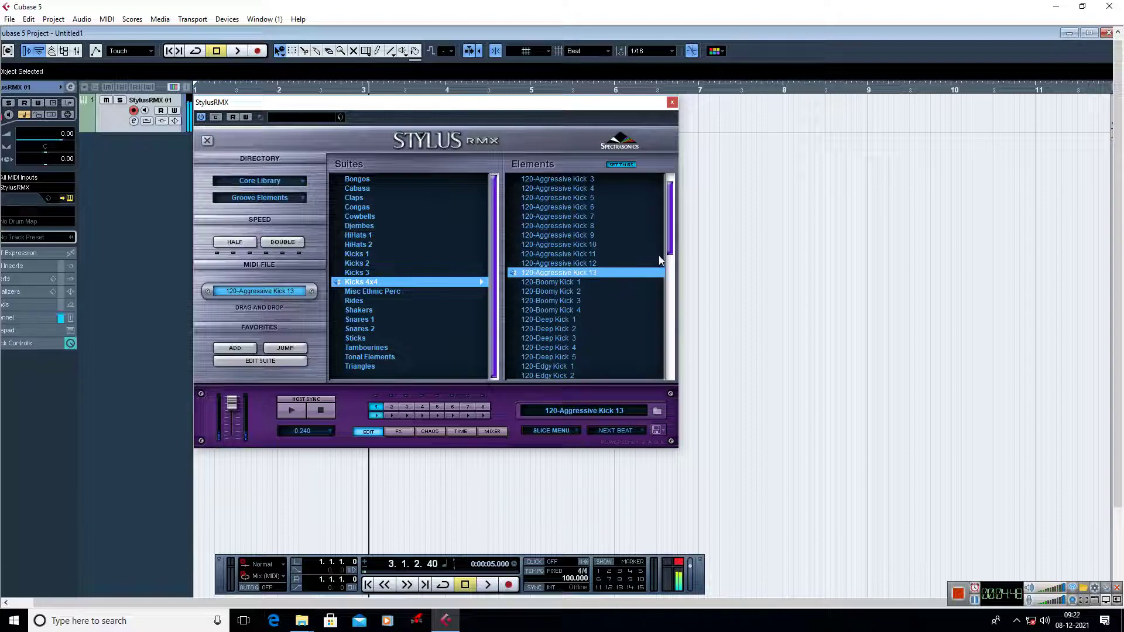
scroll(672, 245, up, 1)
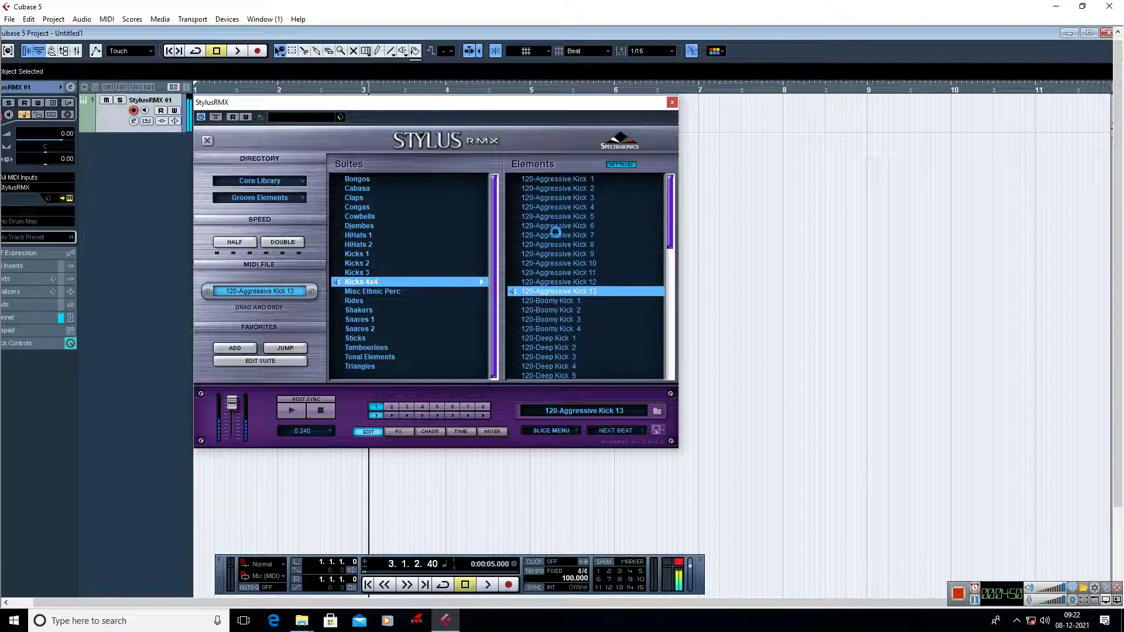
- Open the HiHats 1 suite and audition 73-Caravan HiHat, 80-Jedi Hihat, 86-Hoops HiHats and 94-Basmati HH Tamb
click(403, 236)
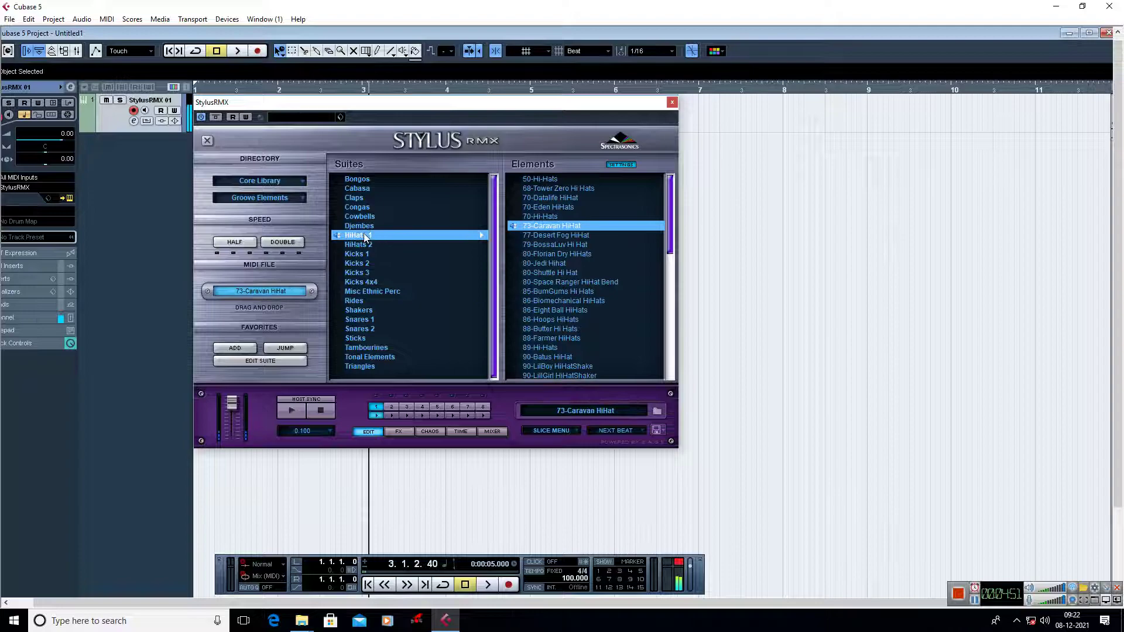
click(520, 264)
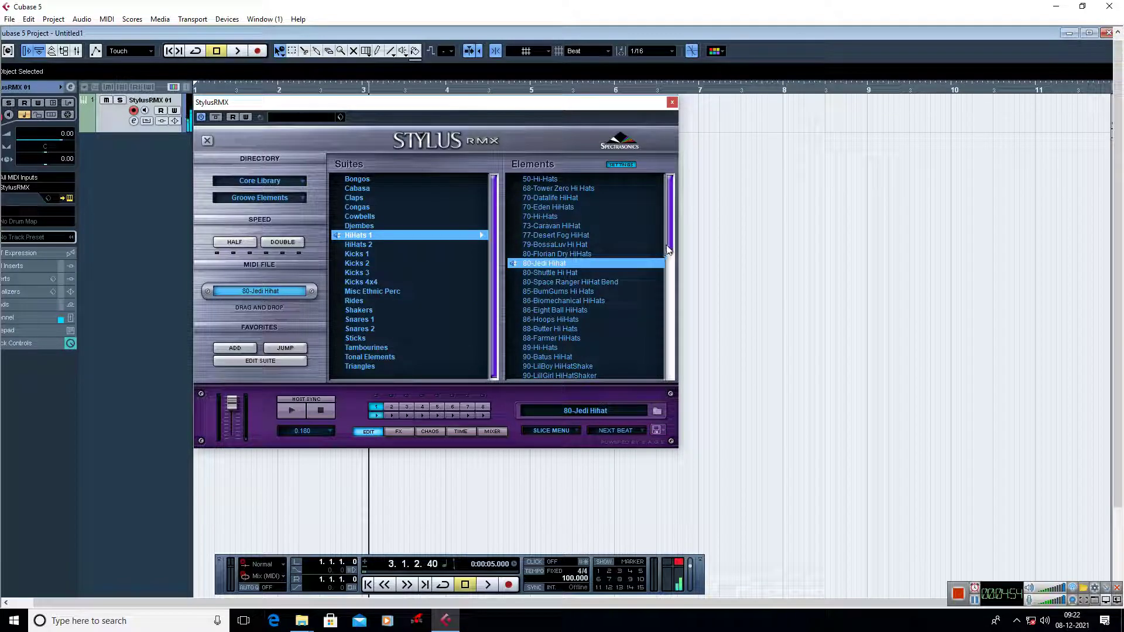
scroll(665, 256, down, 2)
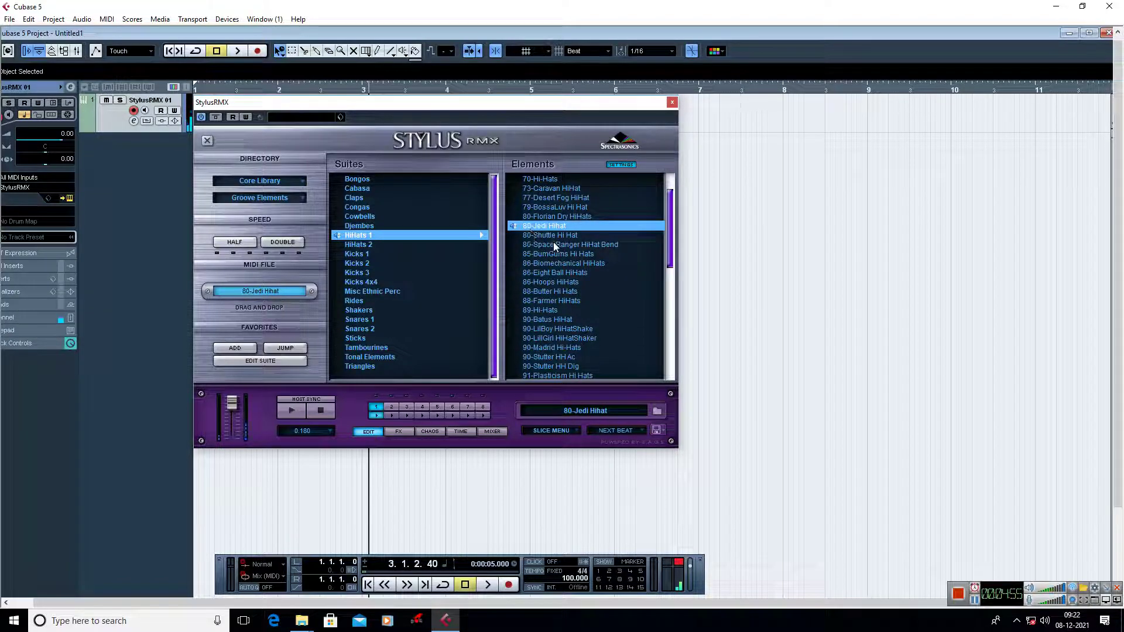
click(551, 282)
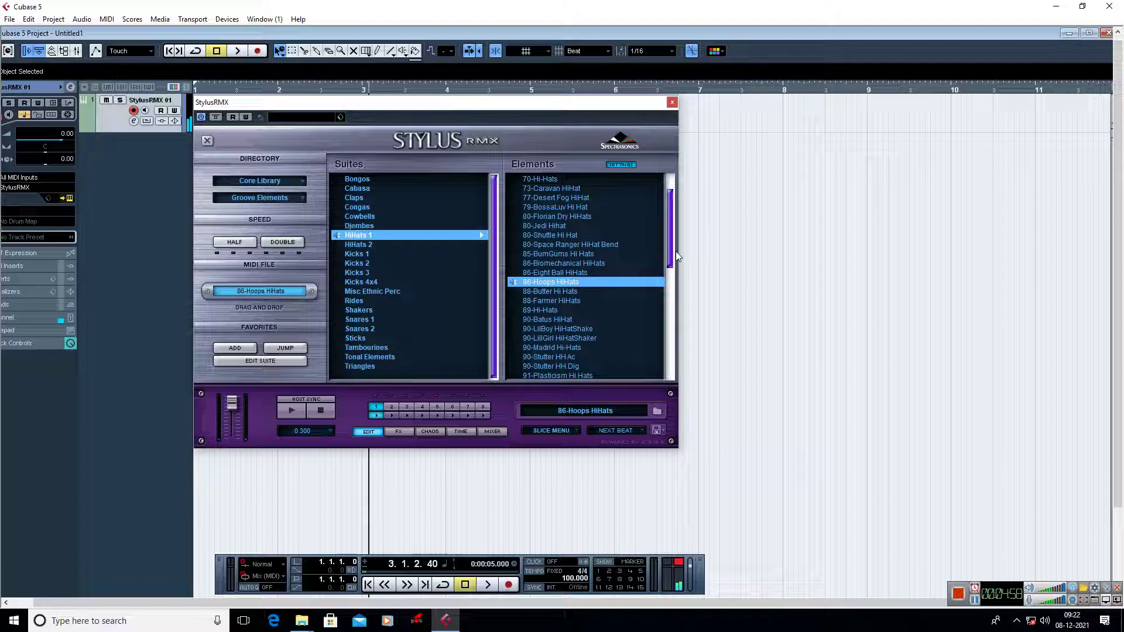
scroll(671, 258, down, 7)
click(551, 291)
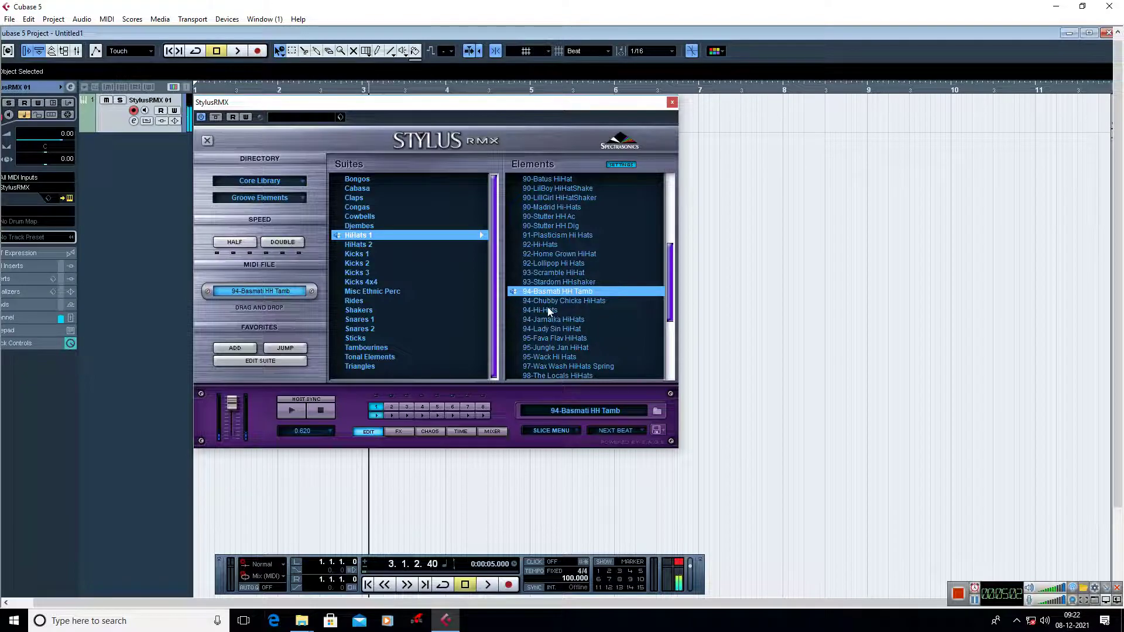
- Open the Claps suite and audition the 118-Snappy Claps and 125-Pink Panther Clap loops
click(356, 198)
click(553, 228)
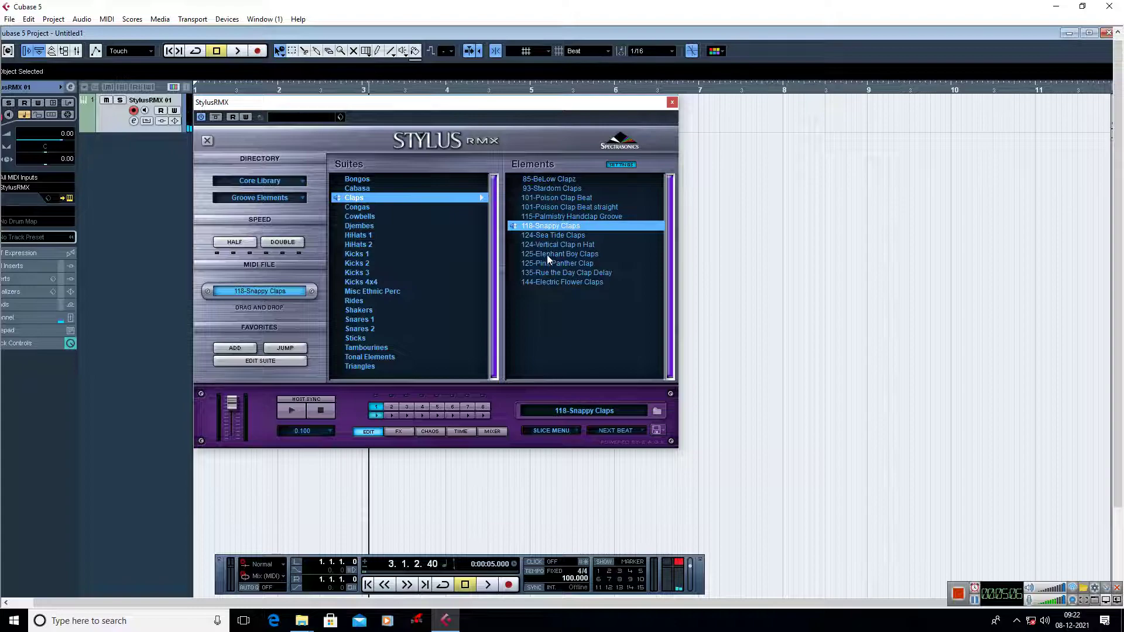
click(554, 263)
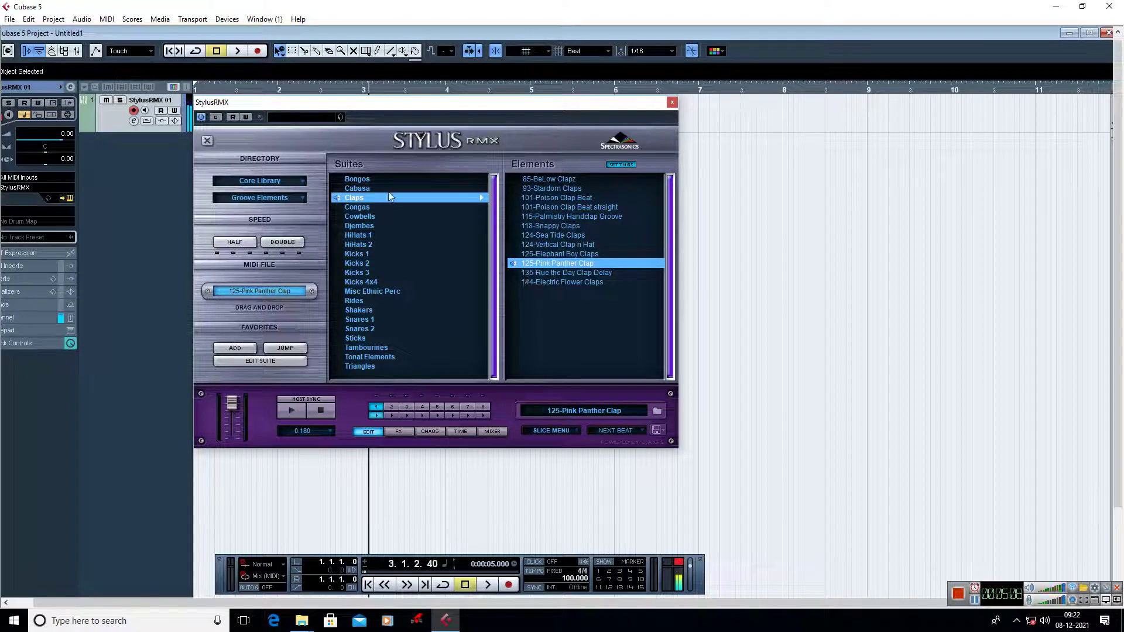
- Open the Bongos suite and audition 82-Bongos, 160-Bongos, 115-Bongos 2 and 96-Bongos
click(354, 180)
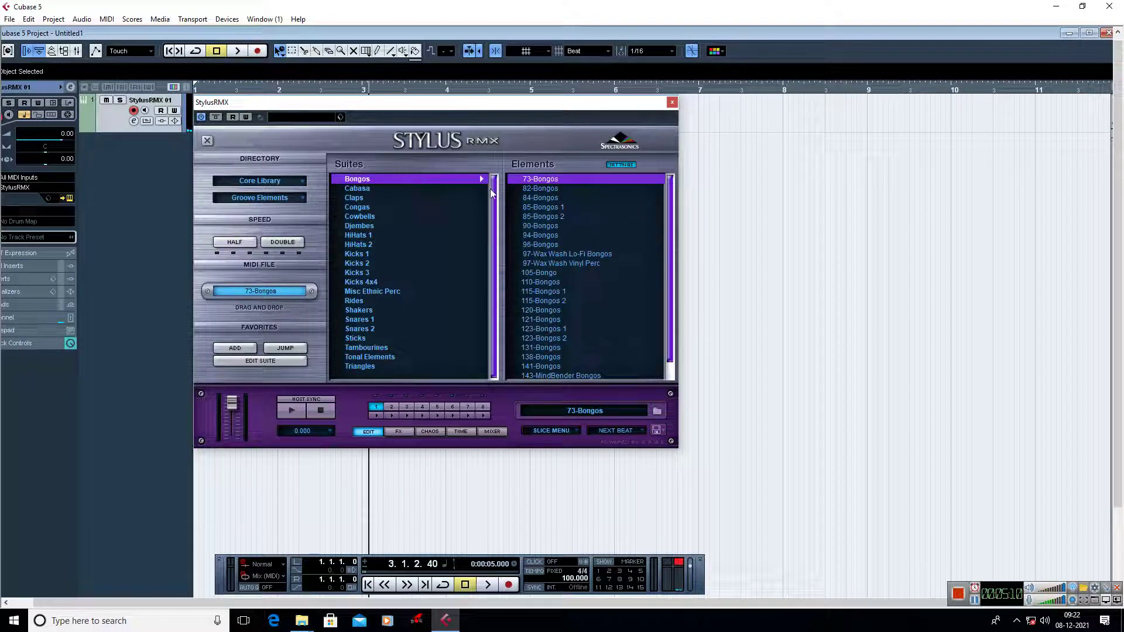
click(548, 189)
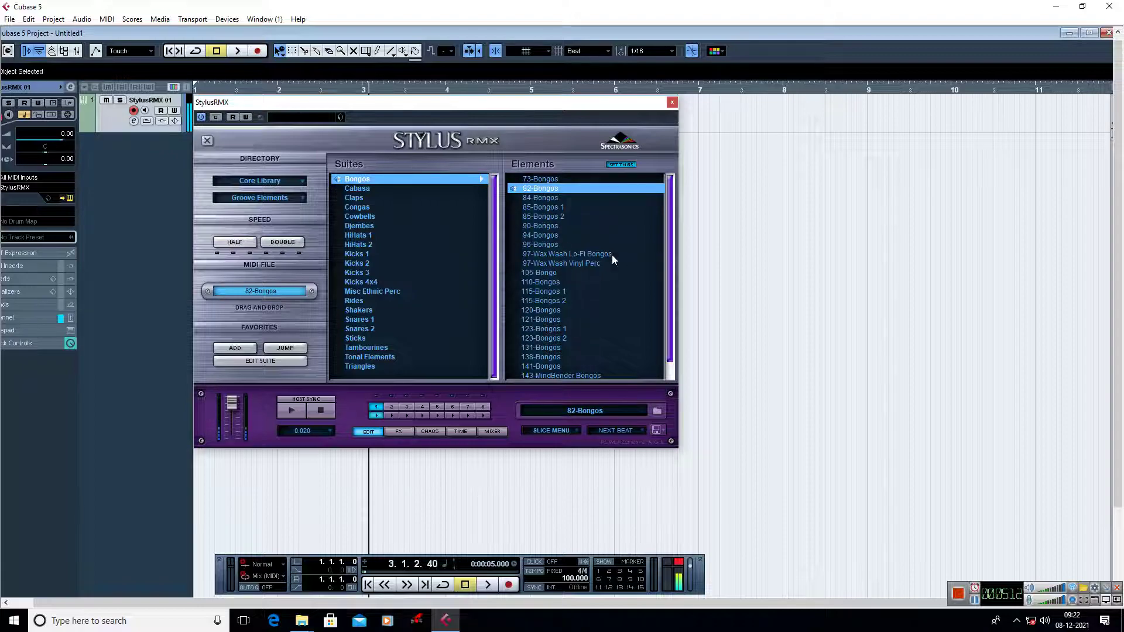
scroll(672, 260, down, 1)
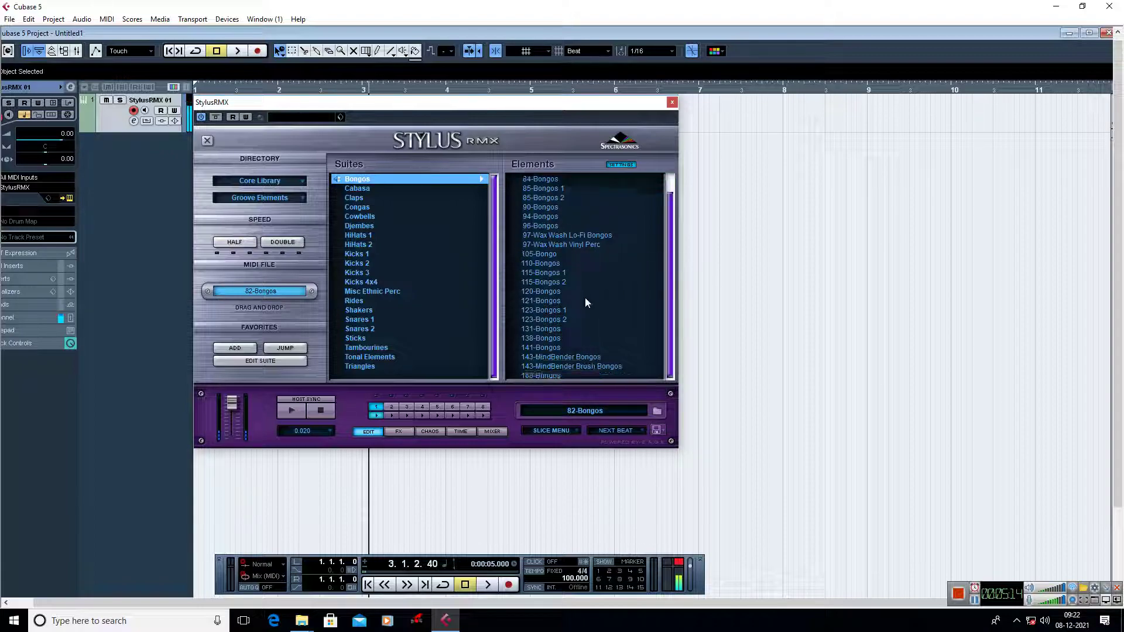
click(537, 375)
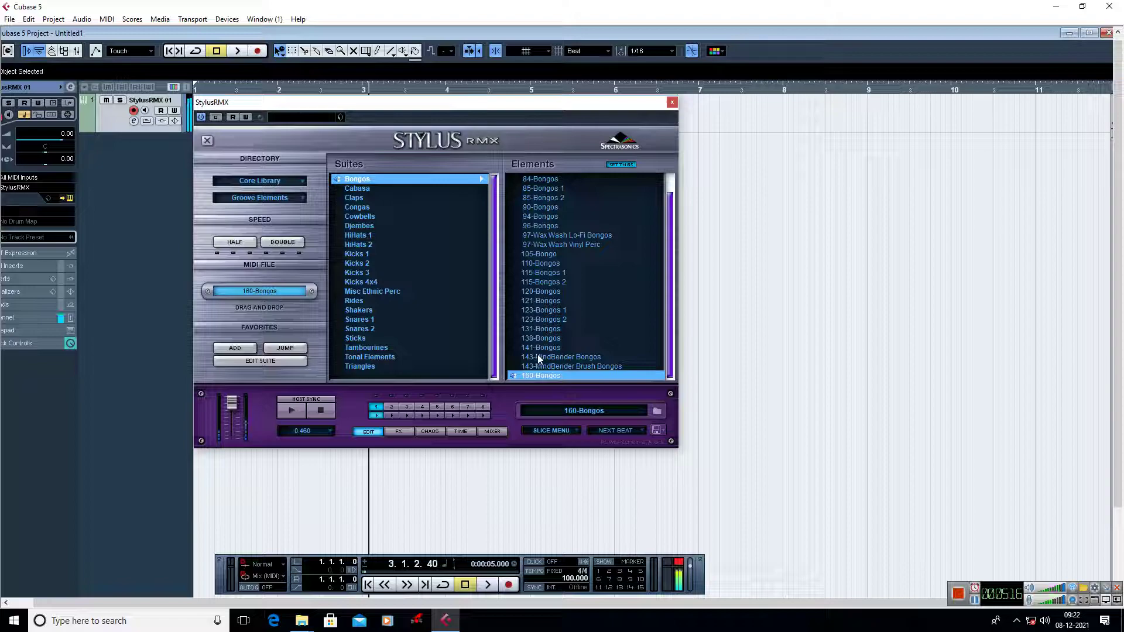
click(545, 284)
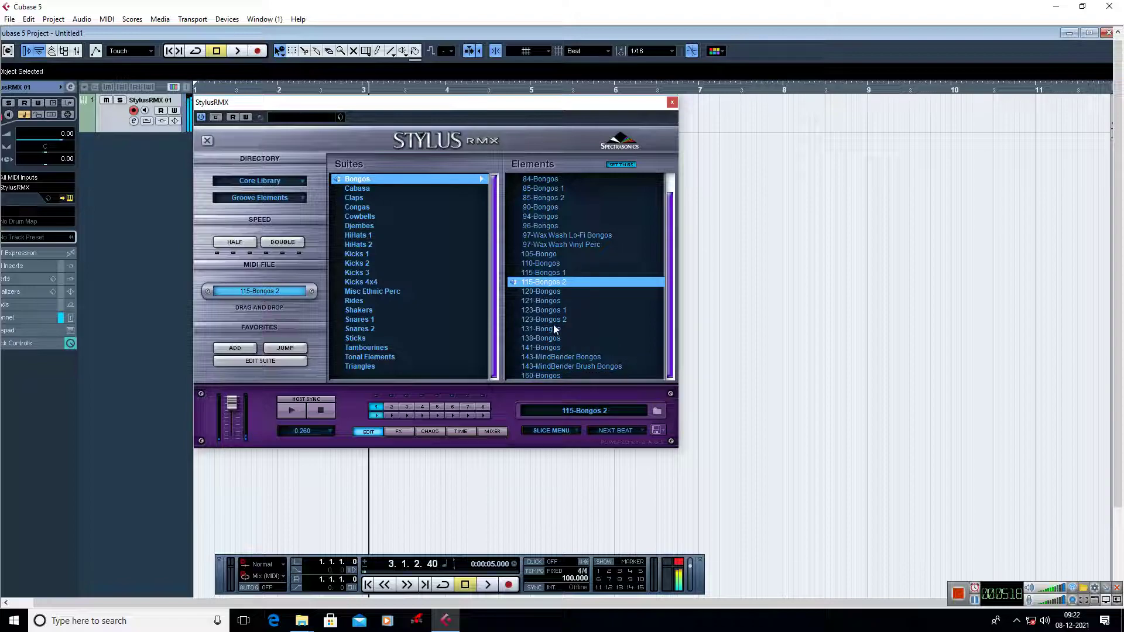
click(544, 226)
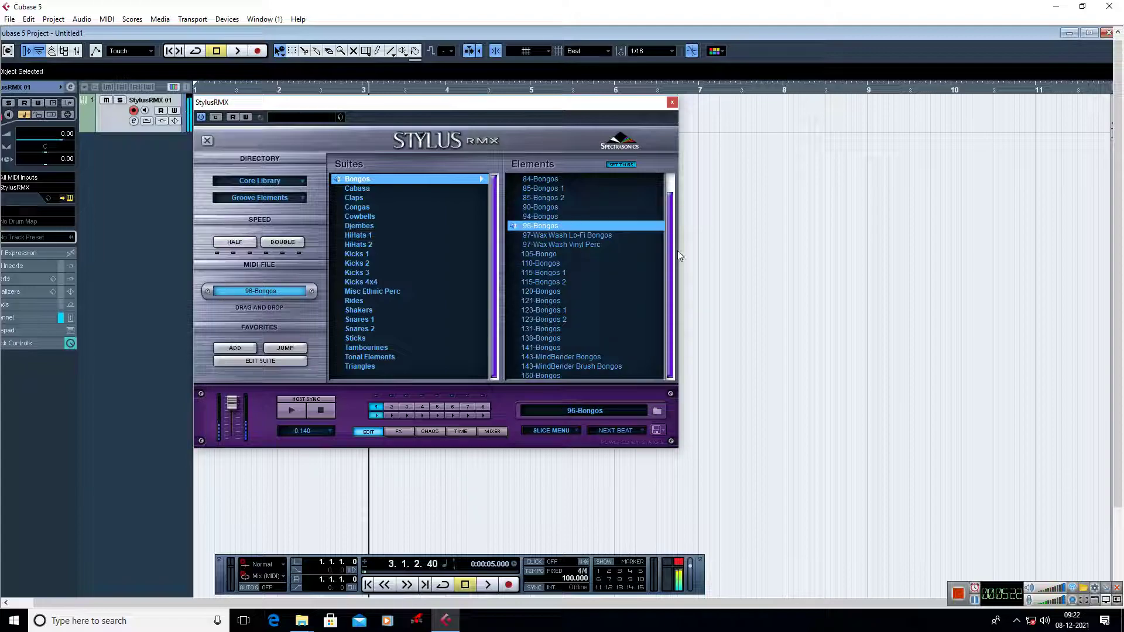
scroll(673, 249, up, 1)
- Open the Tonal Elements suite and audition the 70-Dinosaur Tribal and 85-BumGums VinylGtr loops
click(391, 356)
click(545, 300)
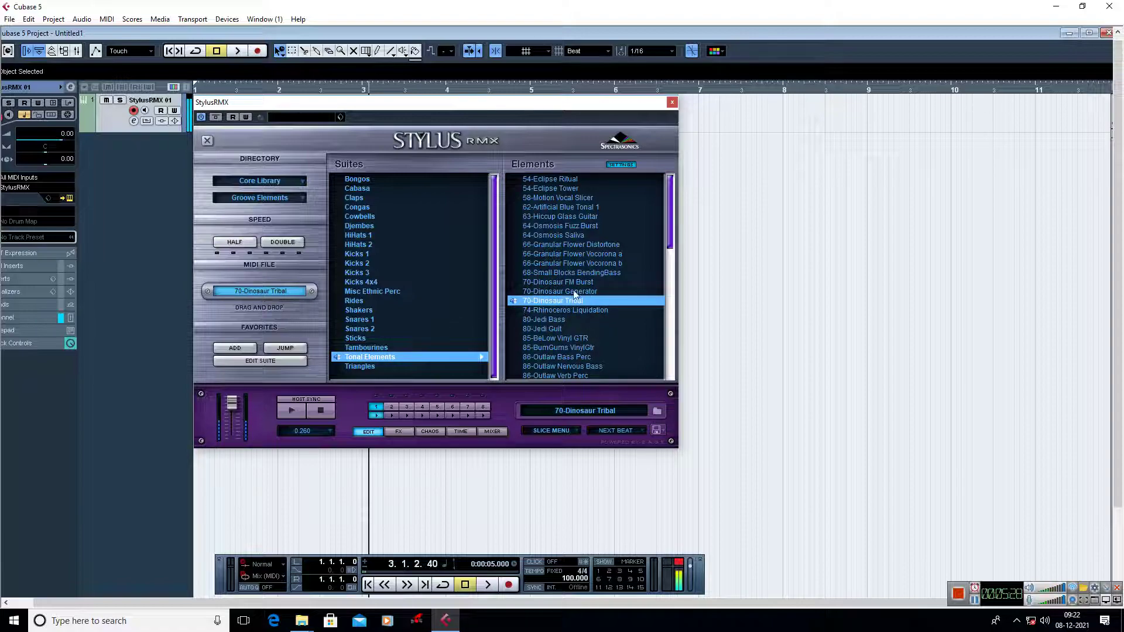
click(544, 348)
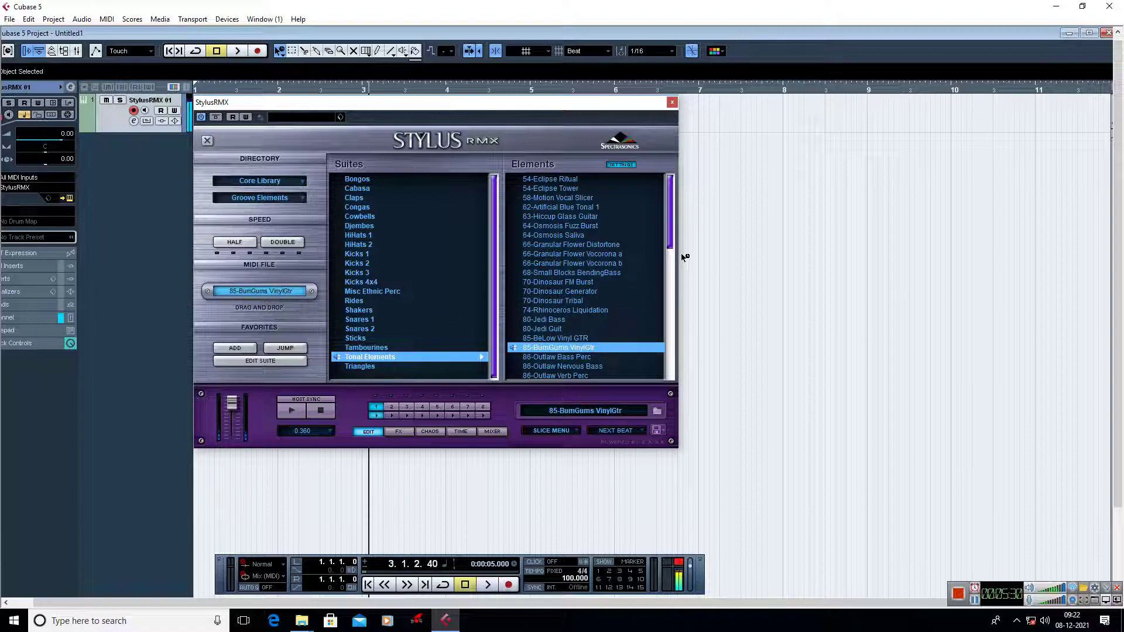
- Open the Snares 2 suite and audition the 135-Horse Fury PoleSnares loop
click(359, 310)
click(359, 329)
click(564, 274)
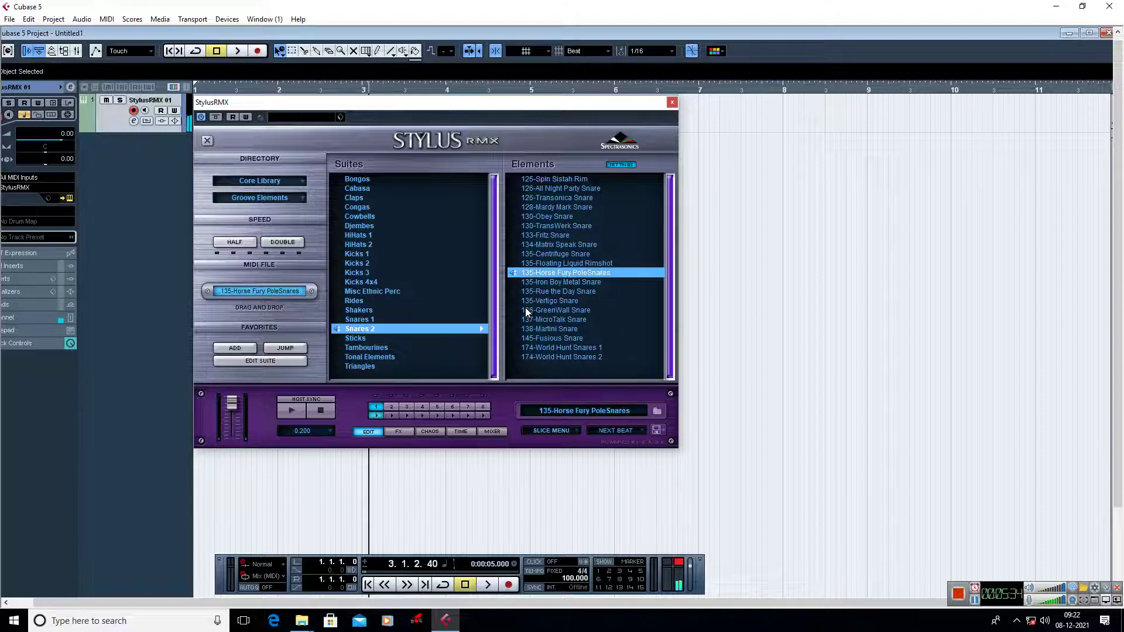
- Switch the Core Library directory to RMX Grooves and audition 63-Hiccup Glass Guitar in the 63-Hiccup Island suite
click(283, 199)
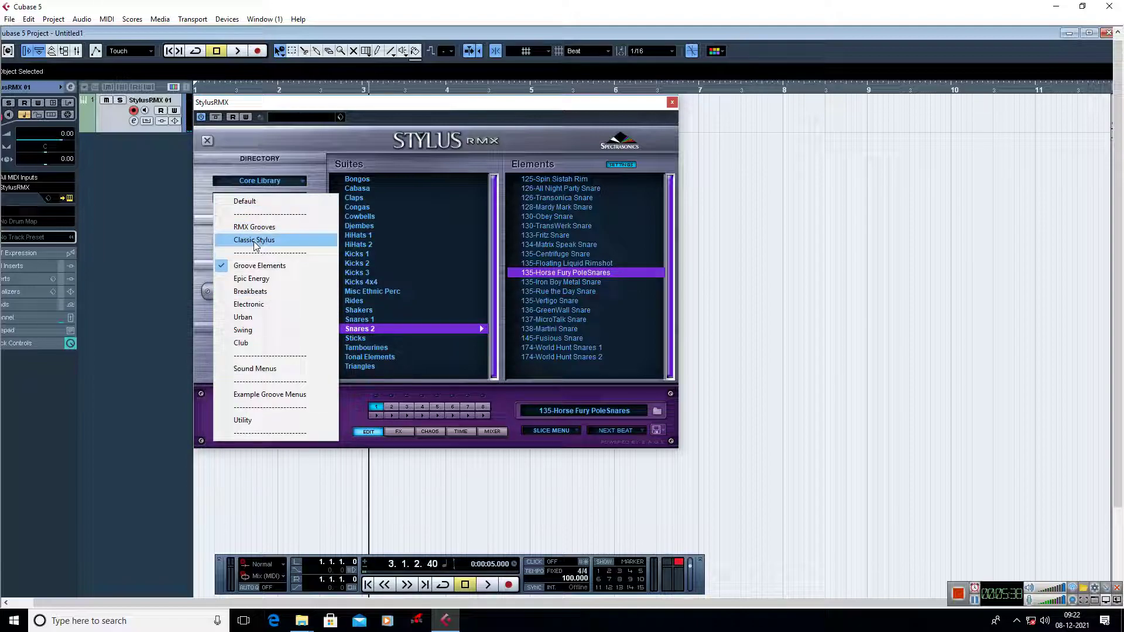
click(265, 227)
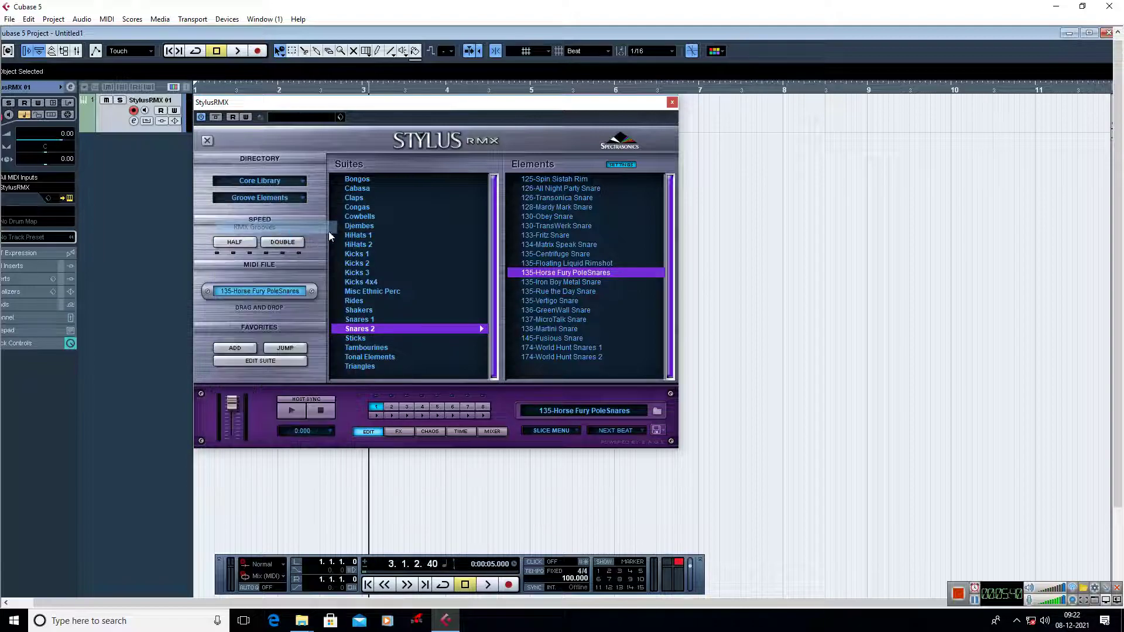
click(404, 255)
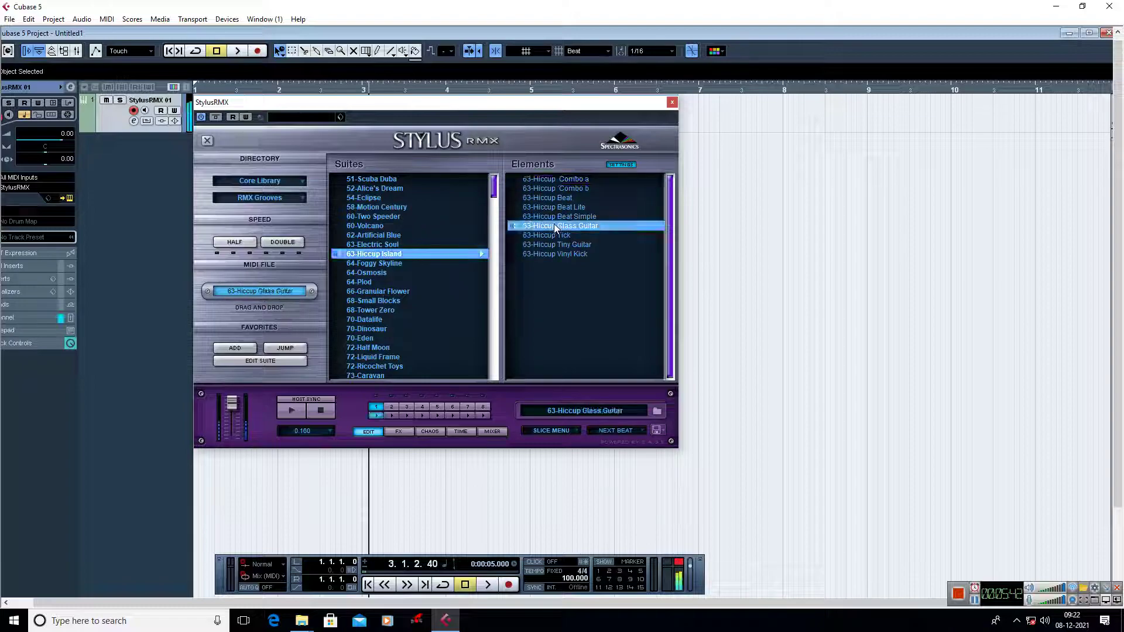
- Open the 60-Two Speeder suite, and audition 72-Half Moon No Kick b in the 72-Half Moon suite
click(377, 217)
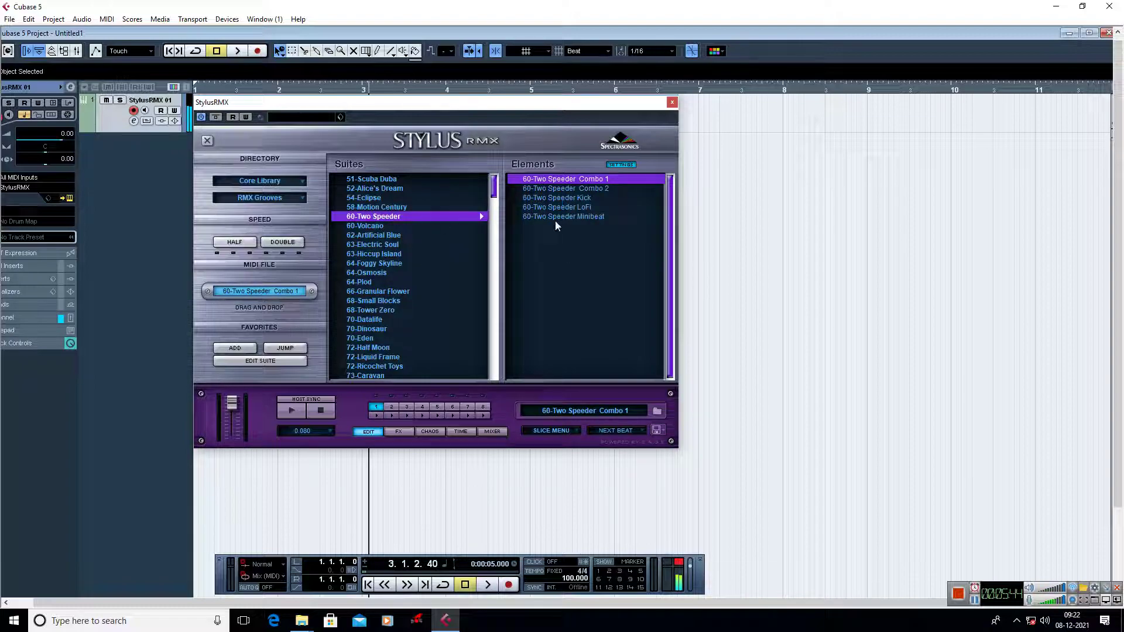
click(368, 347)
click(553, 217)
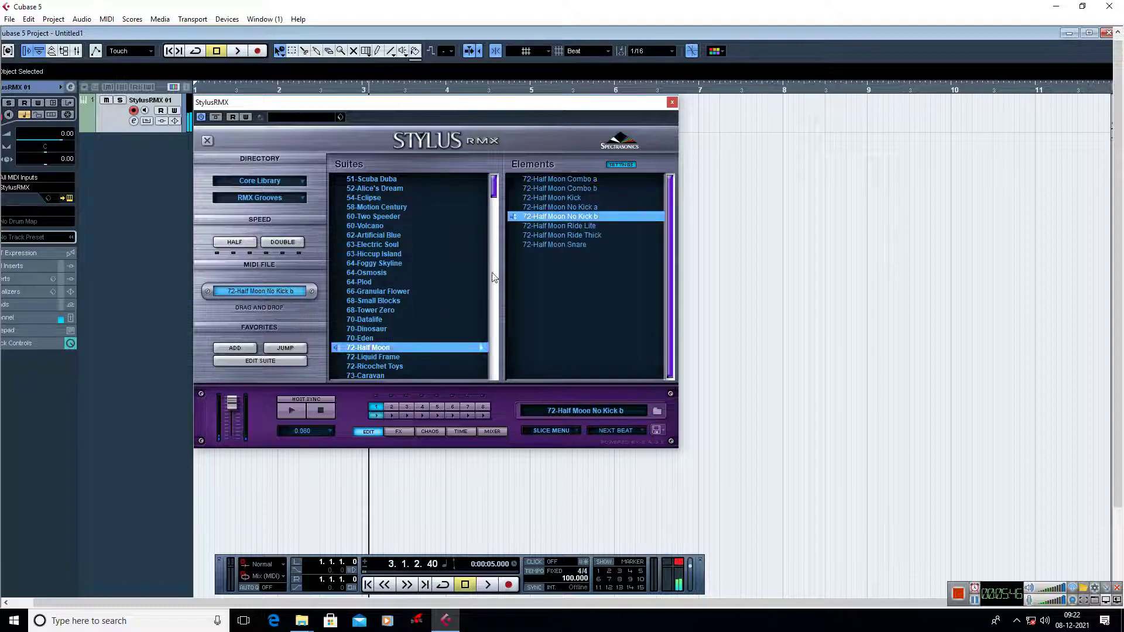
- Audition 93-Stardom HiHats in the 93-Stardom suite and 94-Sentry Alert Kick in the 94-Sentry Alert suite
scroll(463, 258, down, 10)
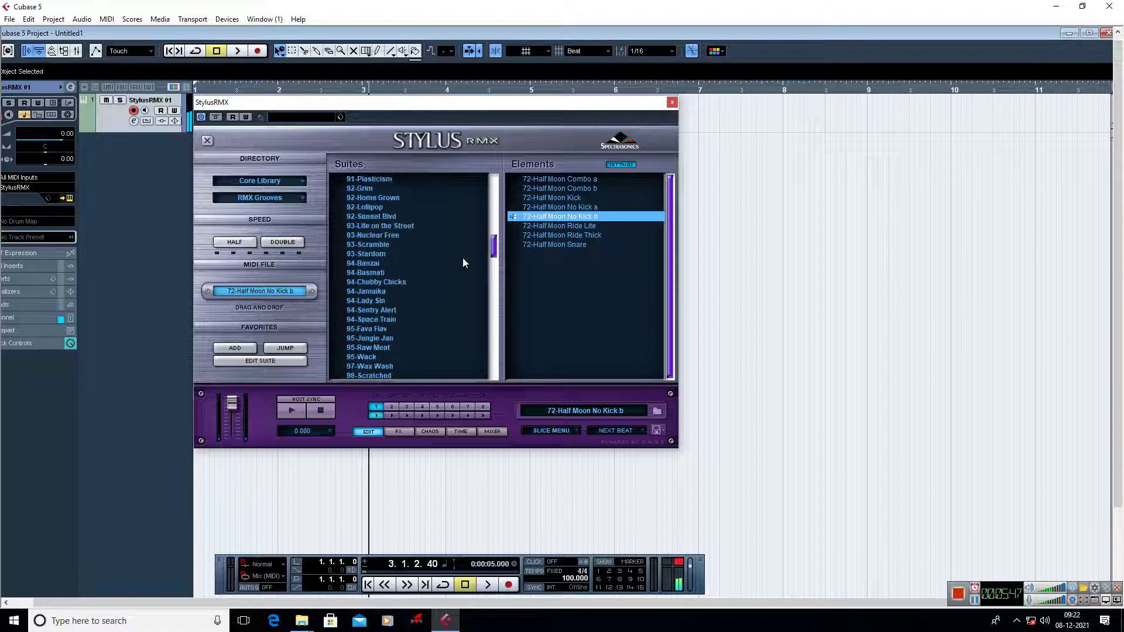
click(408, 258)
click(554, 226)
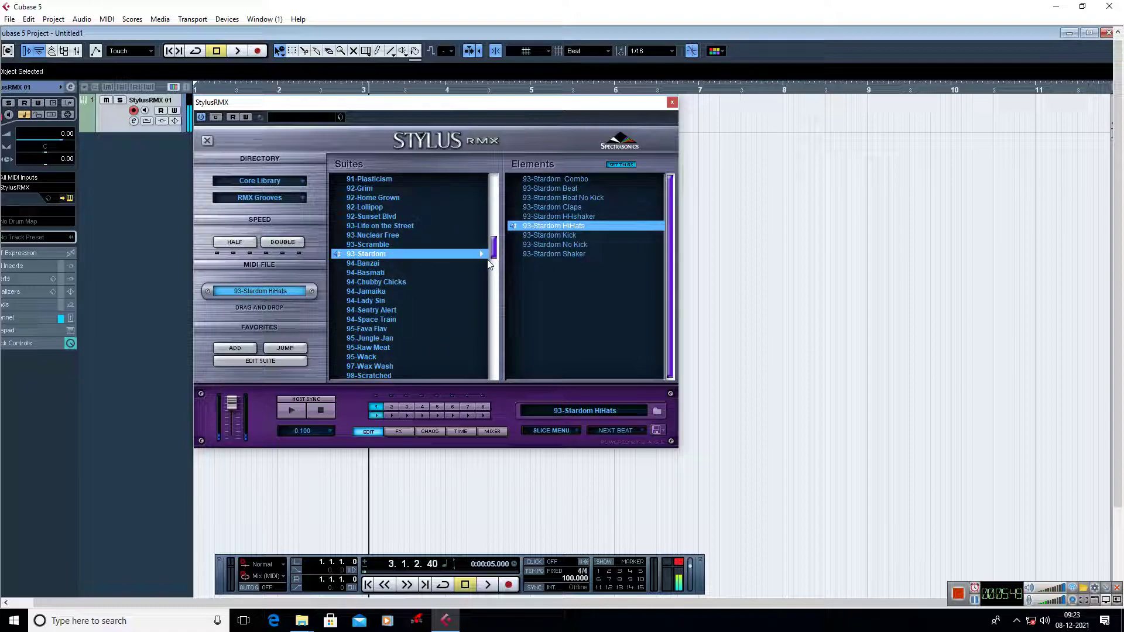
click(366, 310)
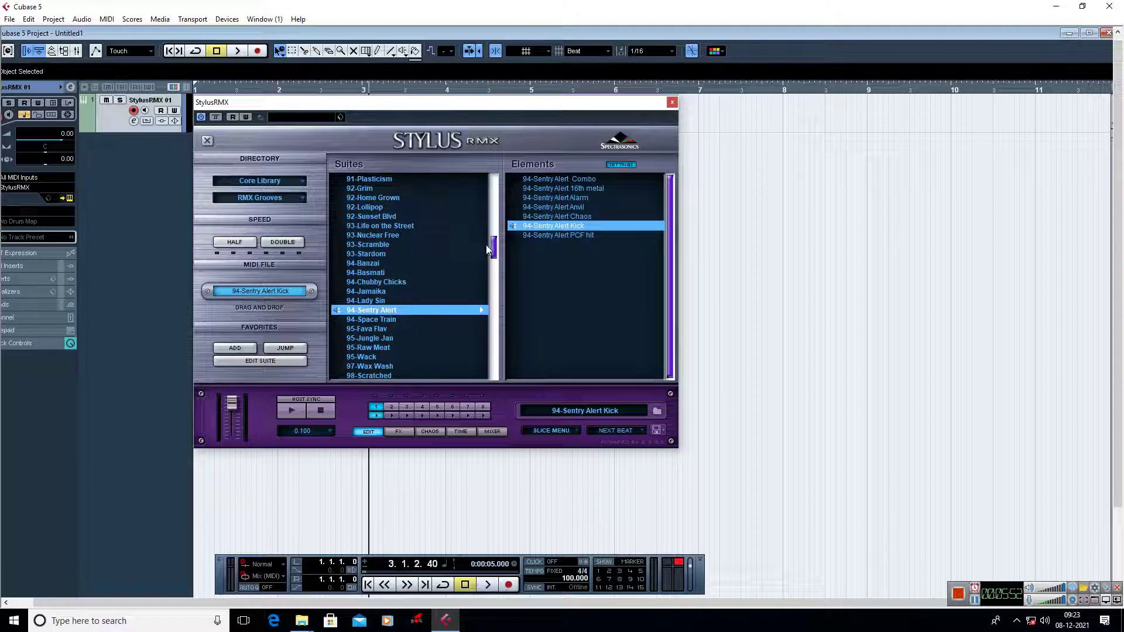
- Open the 114-Defender suite in RMX Grooves and audition the 114-Defender HiHat loop
scroll(468, 281, down, 10)
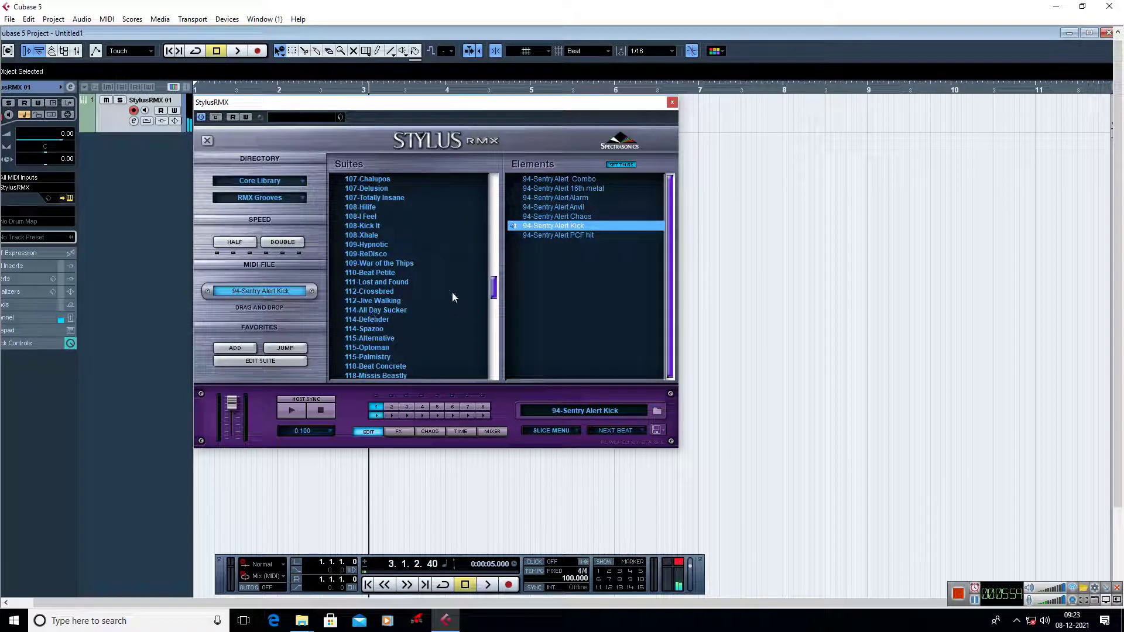
click(422, 319)
click(554, 198)
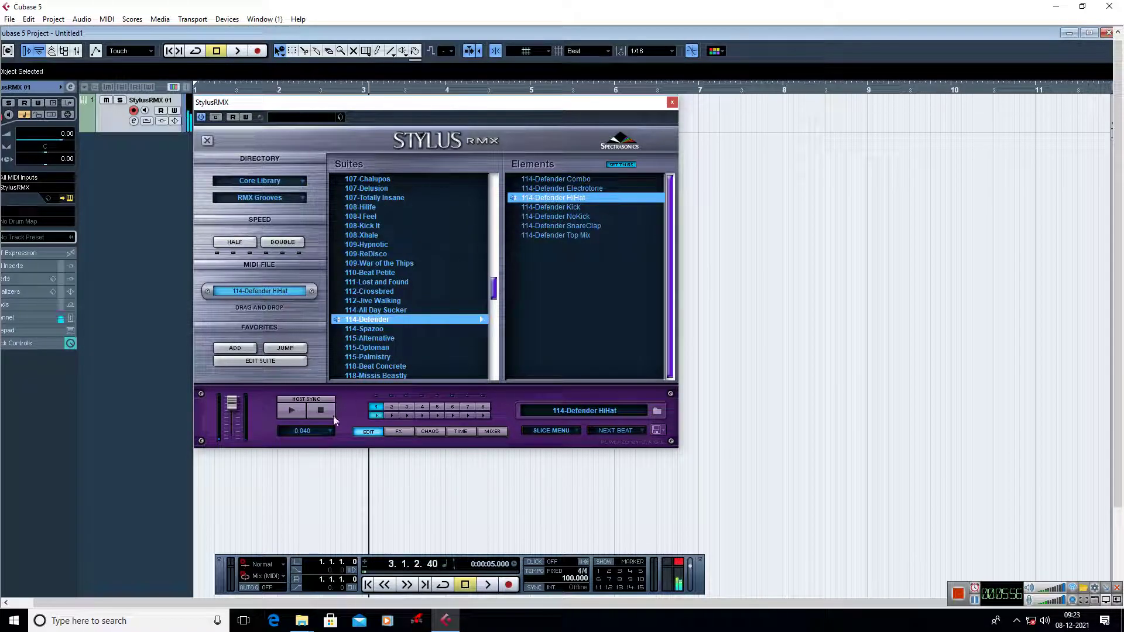
- Switch the Core Library directory to Club and audition 120-Dirty house b in the 120-Dirty house suite
click(273, 200)
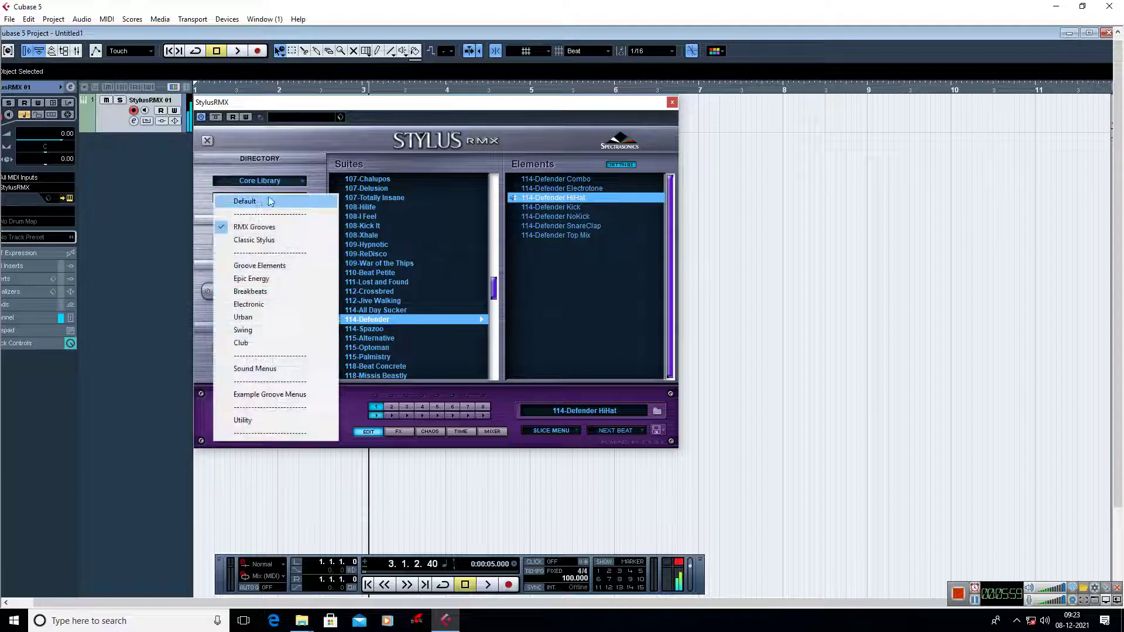
click(241, 343)
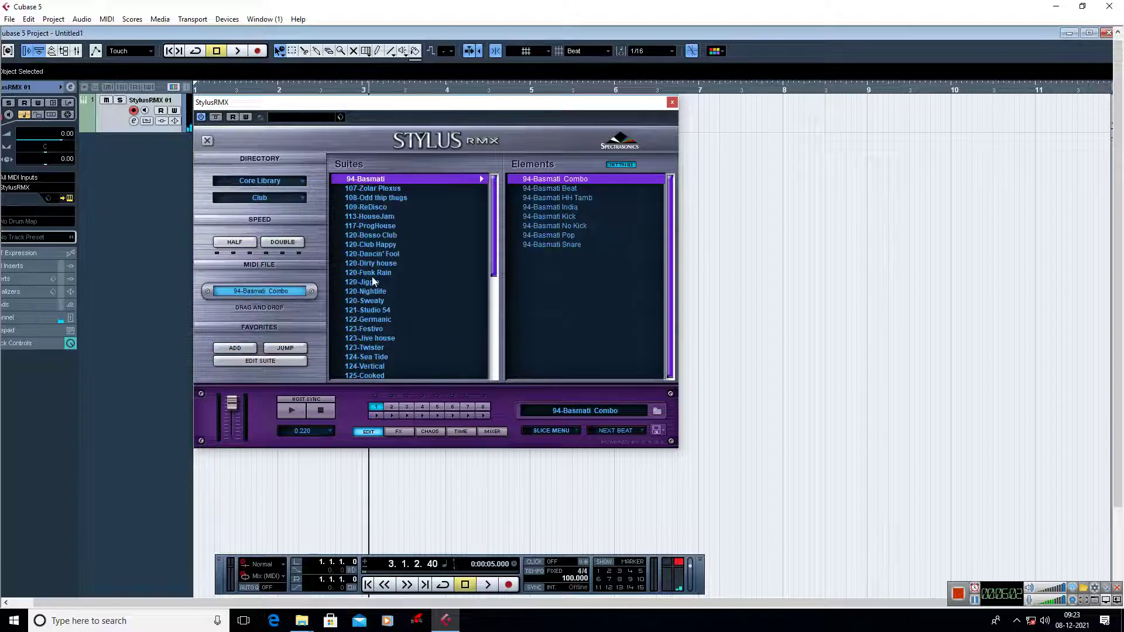
click(378, 264)
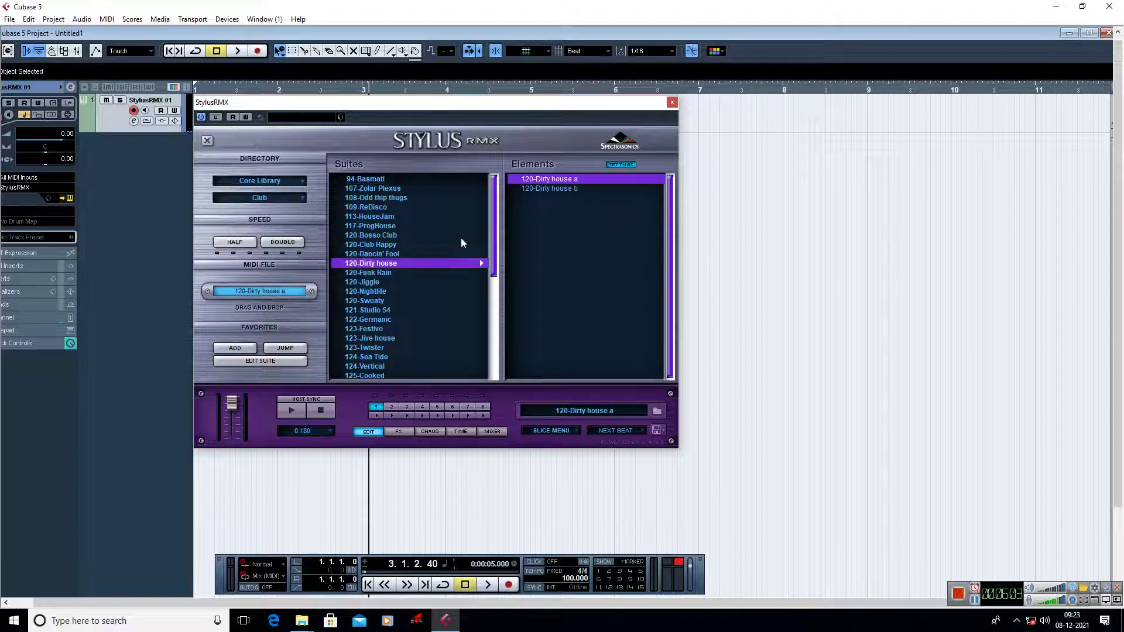
click(551, 189)
mouse_move(497, 235)
mouse_down()
mouse_move(491, 284)
mouse_move(502, 226)
mouse_up()
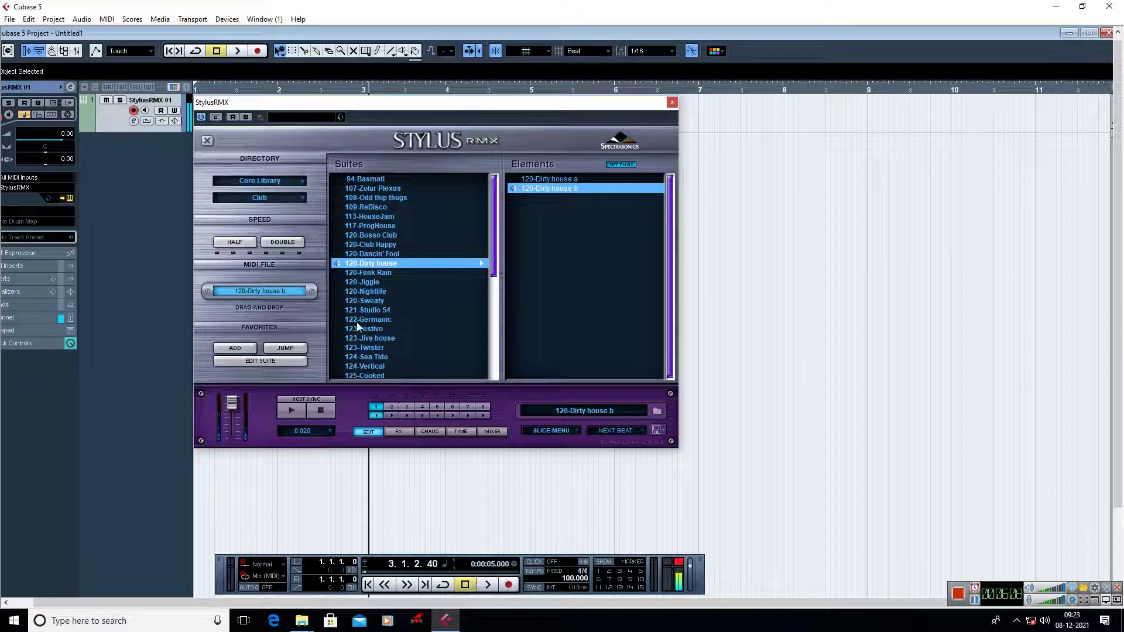
- Audition 120-Nightlife d in the 120-Nightlife suite and 107-Zolar Plexus d in the 107-Zolar Plexus suite
click(370, 291)
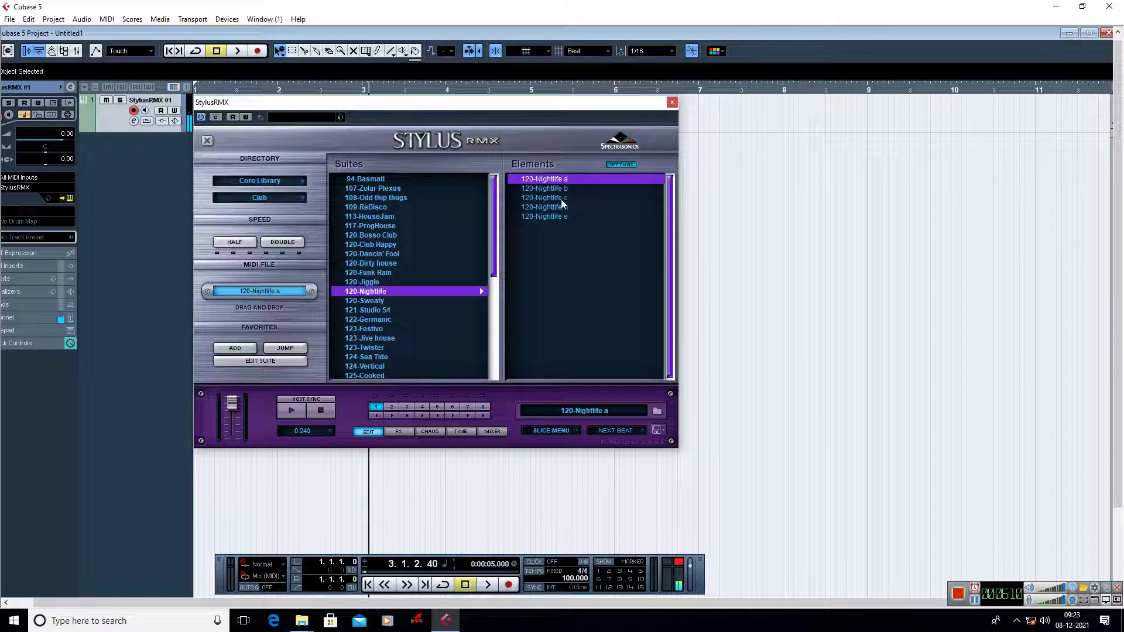
click(548, 208)
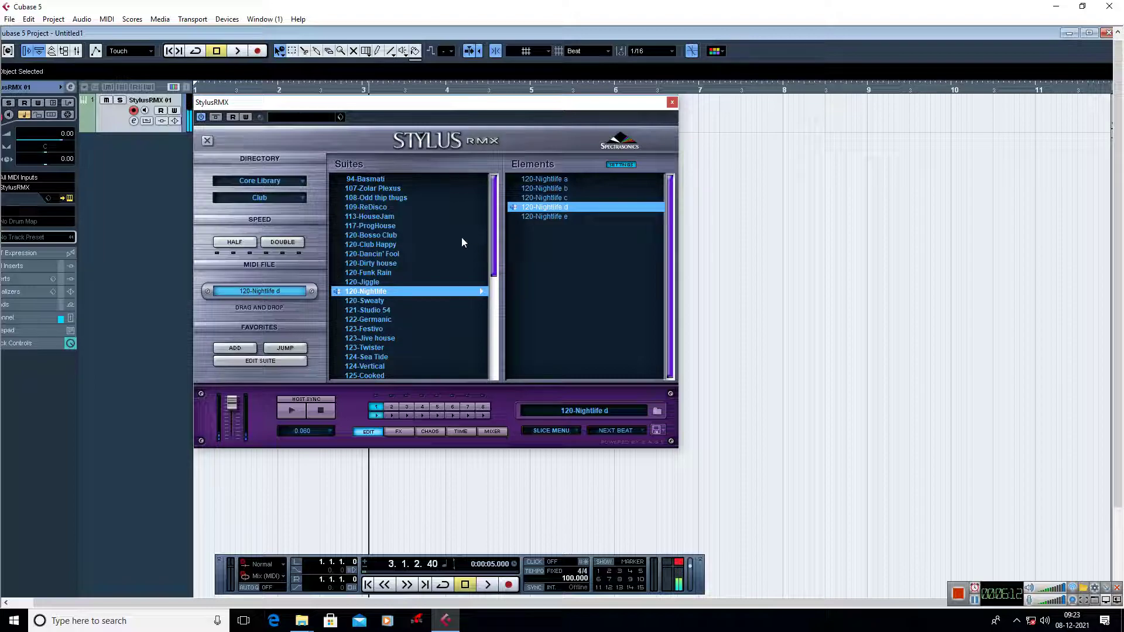
click(373, 188)
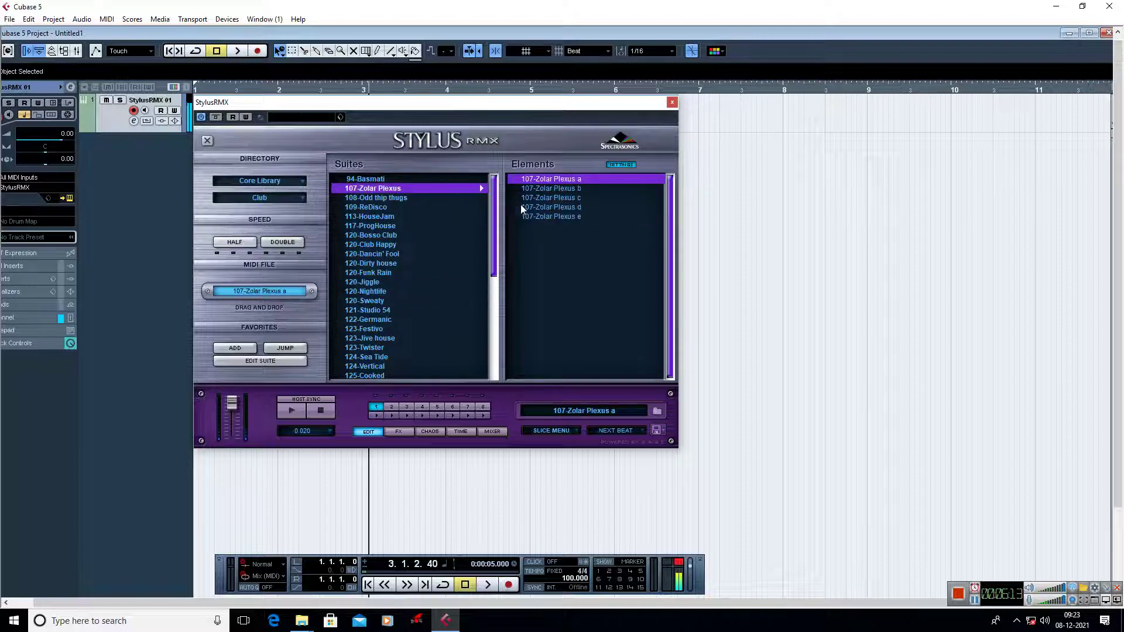
click(562, 207)
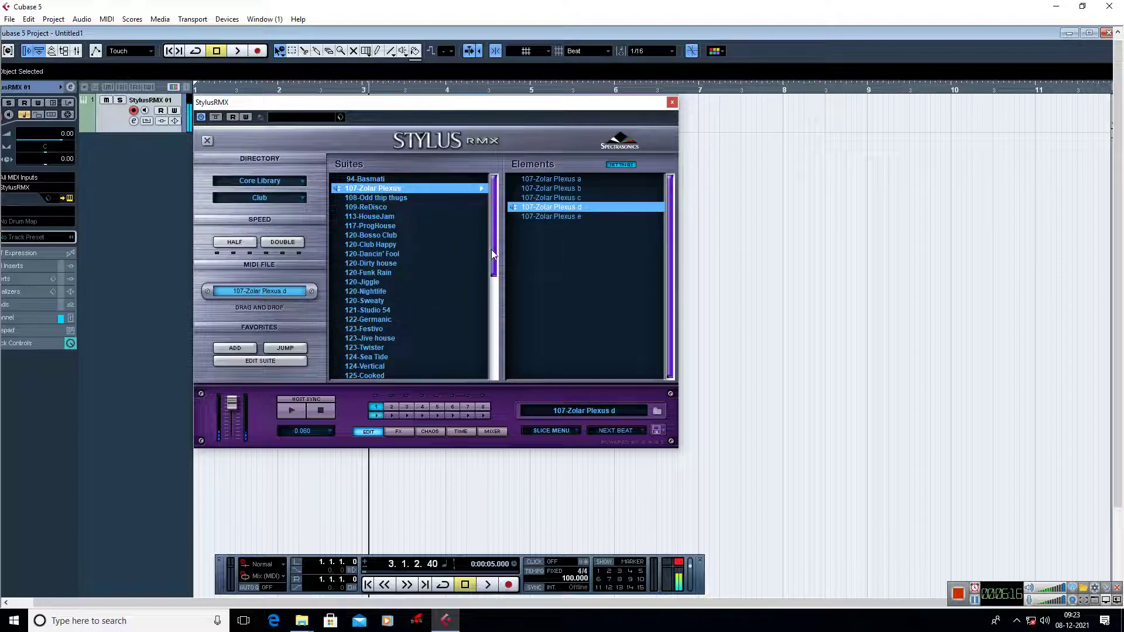
- Open the 138-Martini suite further down the Club list and audition 138-Martini Drums NoKick
drag(492, 254, 387, 375)
click(375, 348)
click(550, 207)
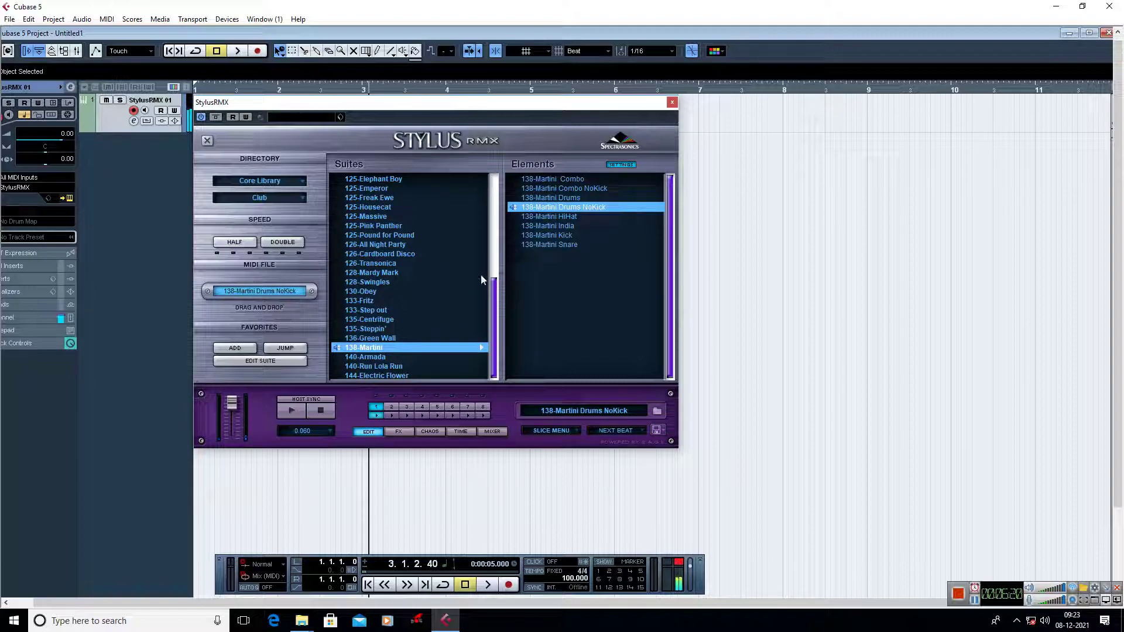
- Audition 133-Step out e and 133-Step out c in the 133-Step out suite, and stop playback
click(480, 309)
click(545, 216)
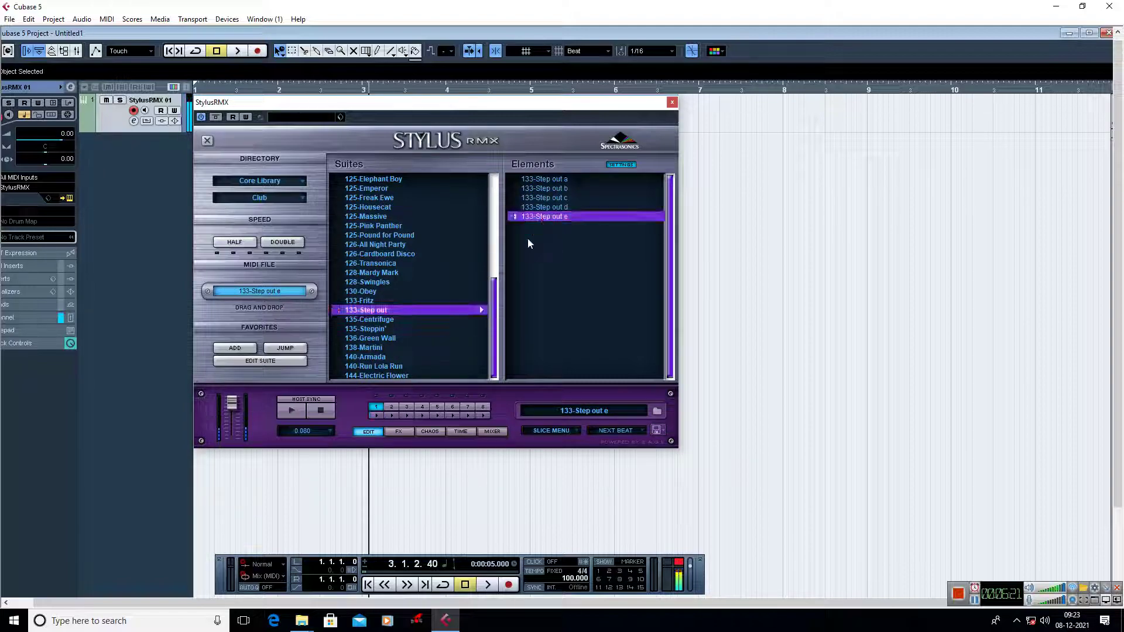
click(543, 198)
click(321, 410)
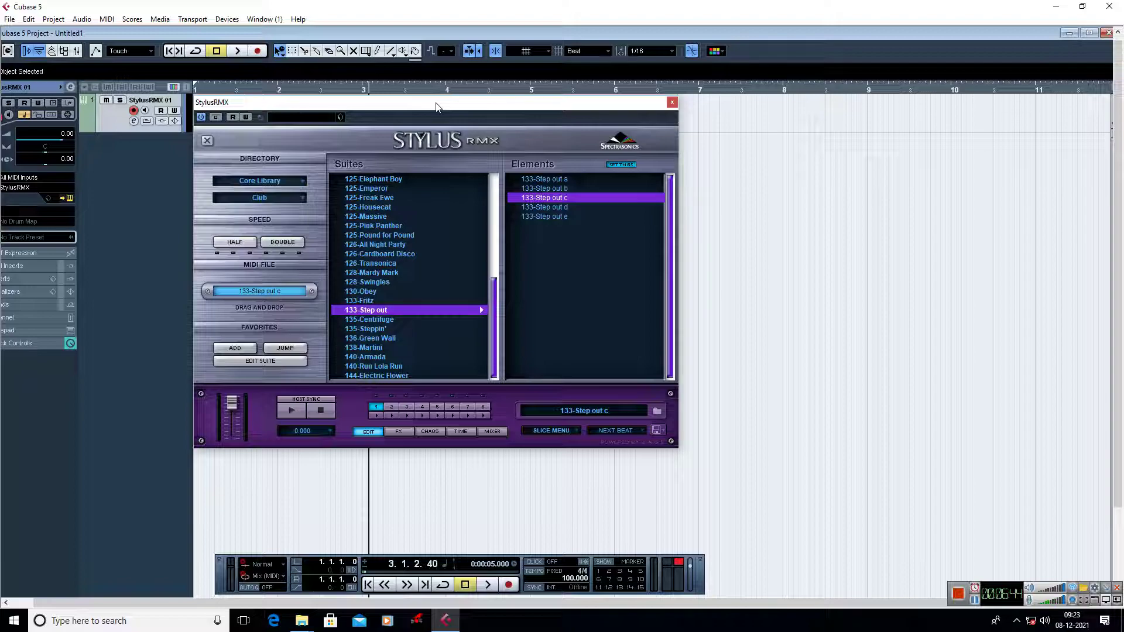
- Switch the directory from Core Library to User Libraries and check the available libraries, keeping Bollywood Grooves Rex selected
drag(340, 107, 345, 106)
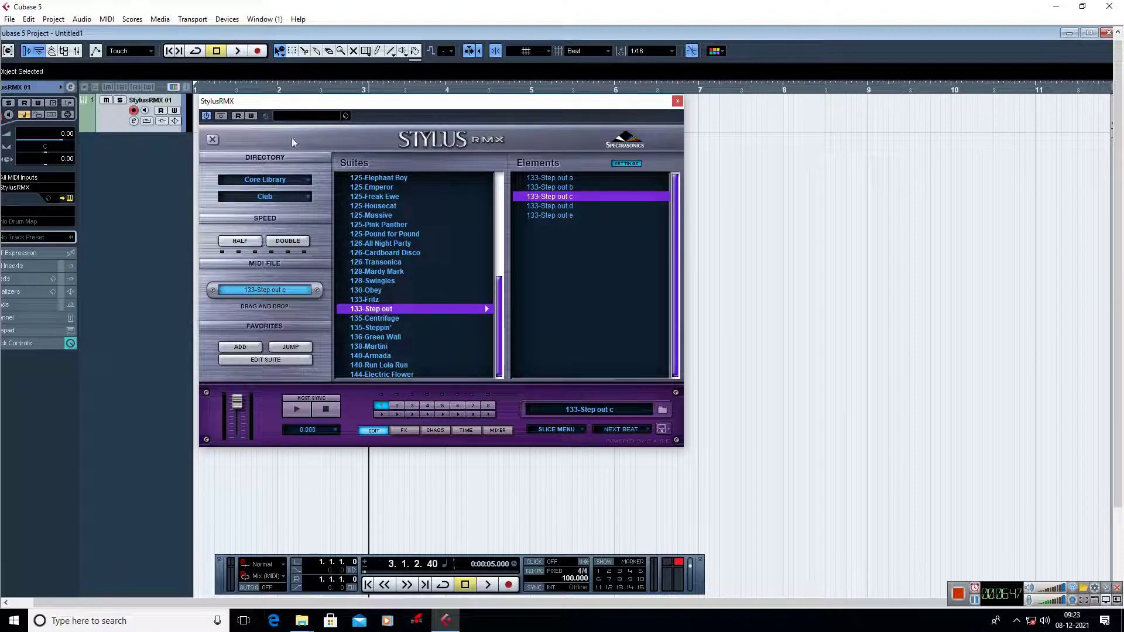
click(280, 176)
click(265, 193)
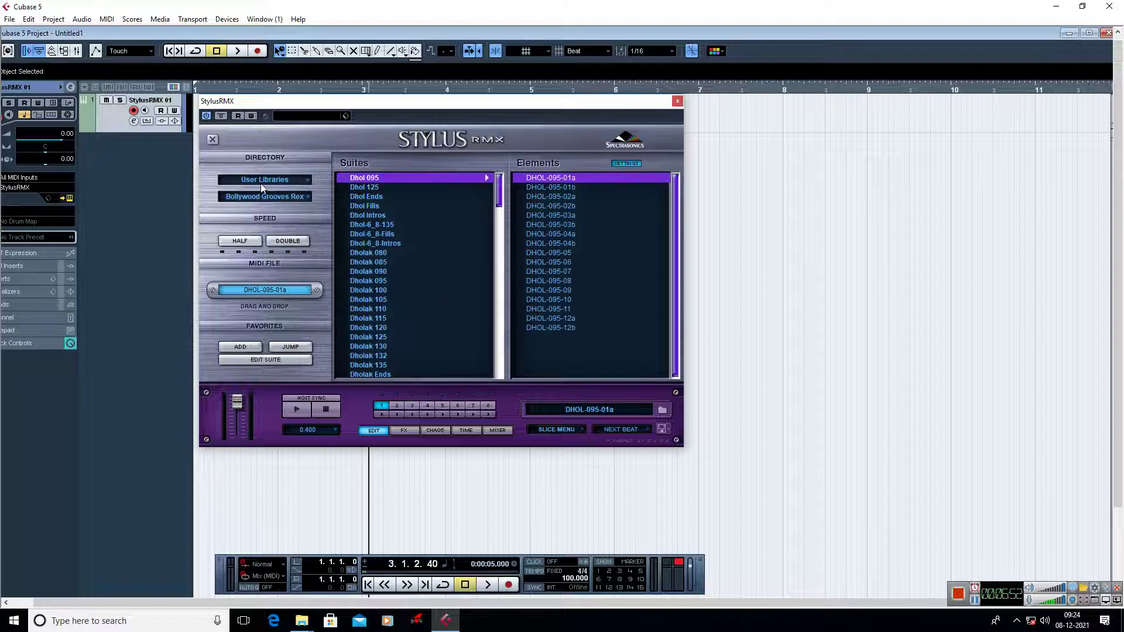
click(251, 199)
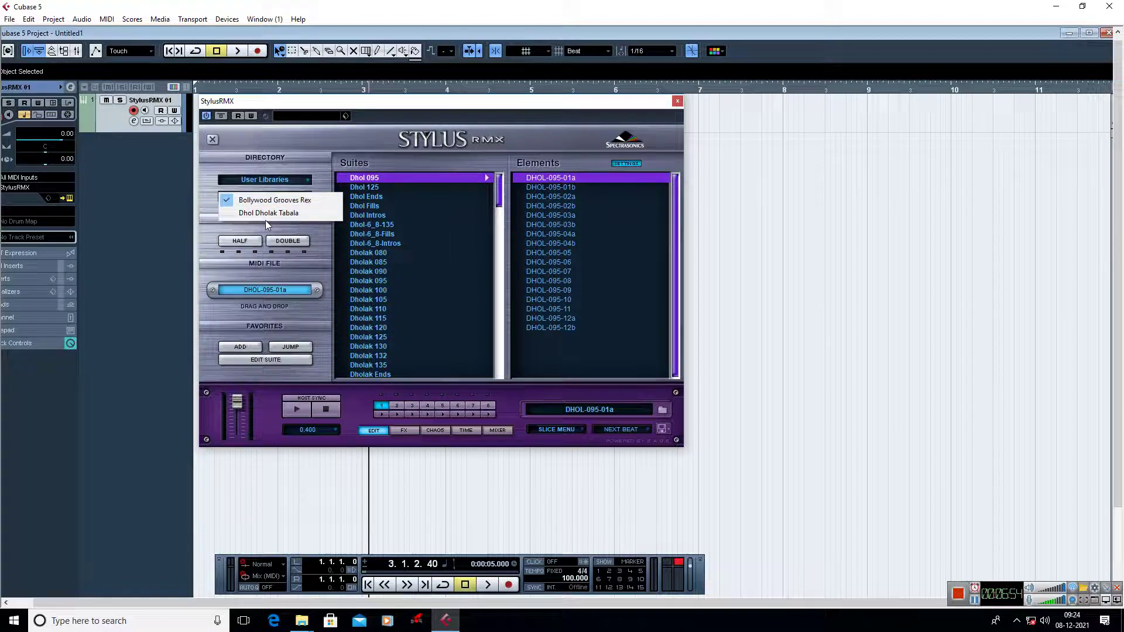
click(370, 110)
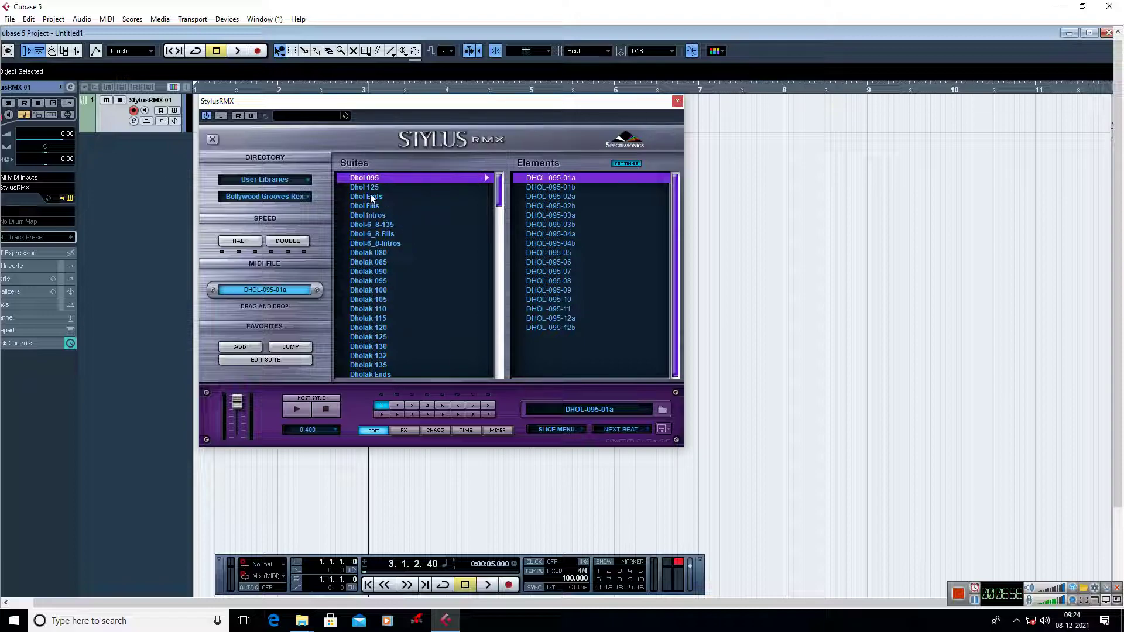
click(296, 197)
click(335, 141)
- Audition the DHOL-095-10 loop in the Dhol 095 suite and stop playback
click(574, 299)
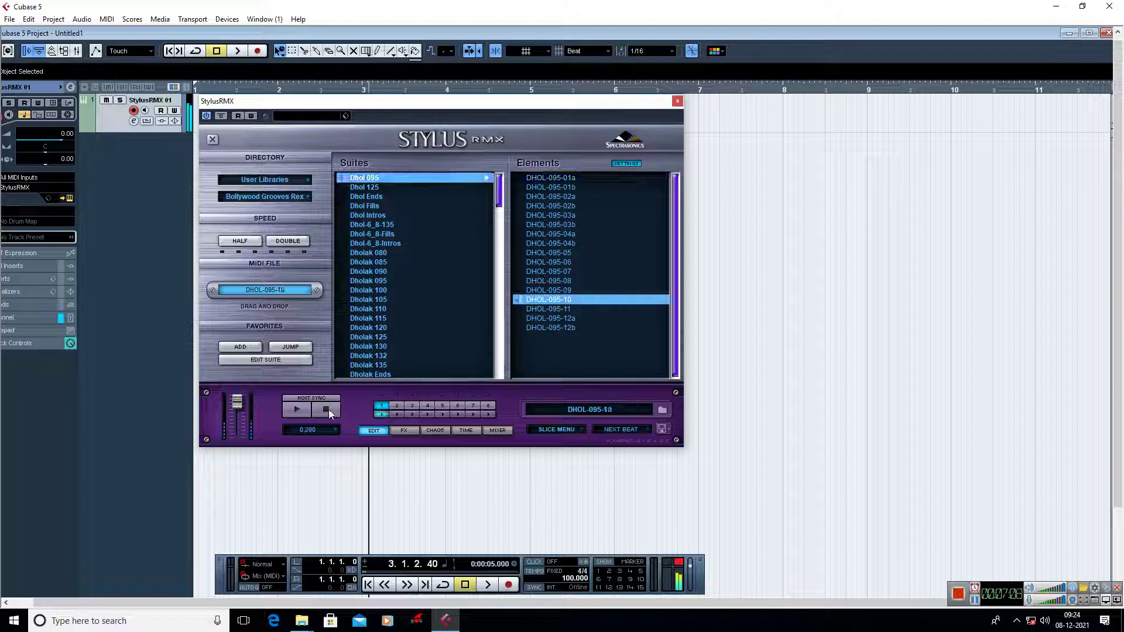
click(328, 410)
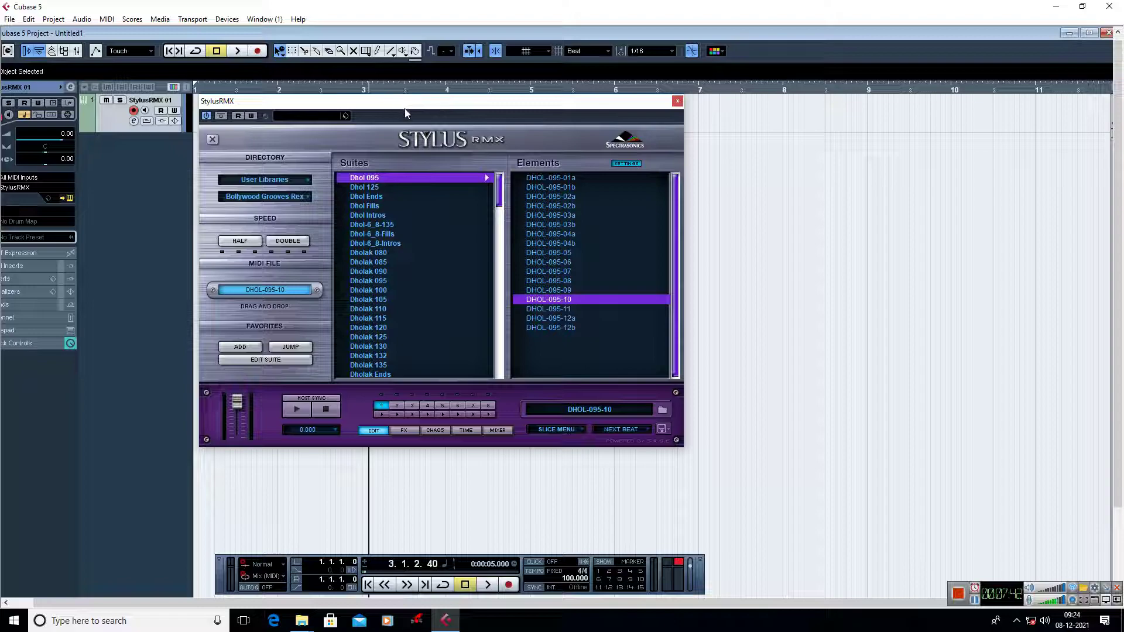
drag(403, 108, 401, 108)
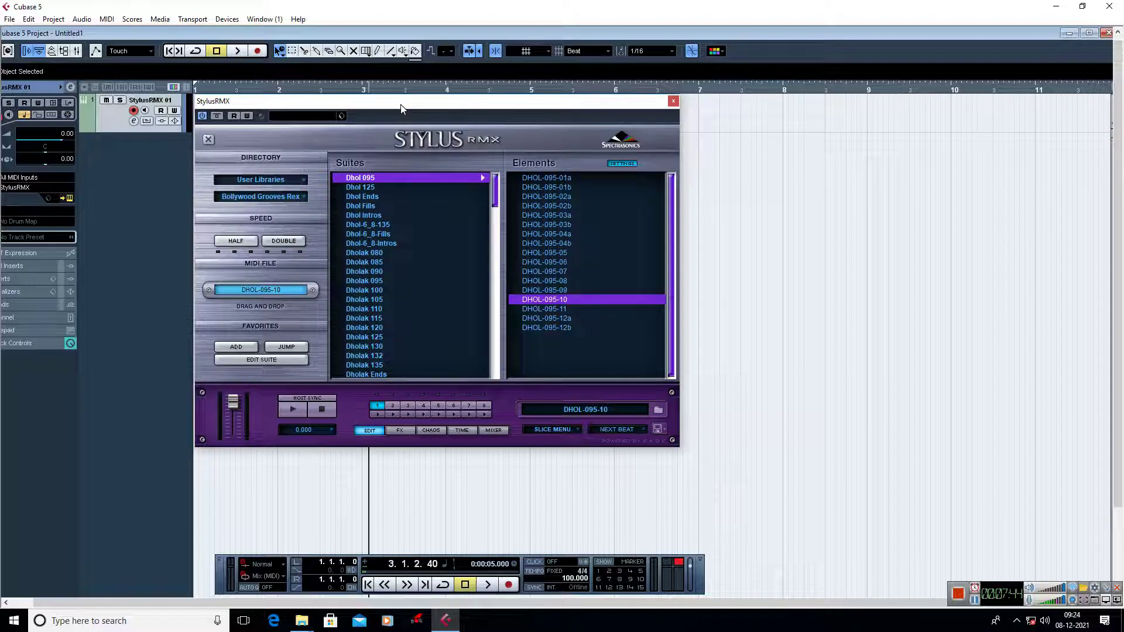